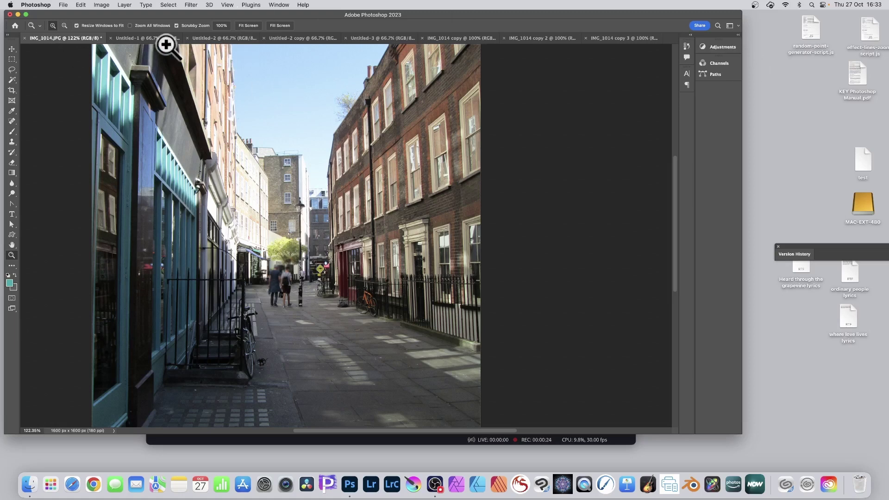
Define the IMG_1014.JPG photo as a pattern named IMG_1014.JPG and return to Untitled-1.
{"action": "left_click", "coordinate": [140, 37]}
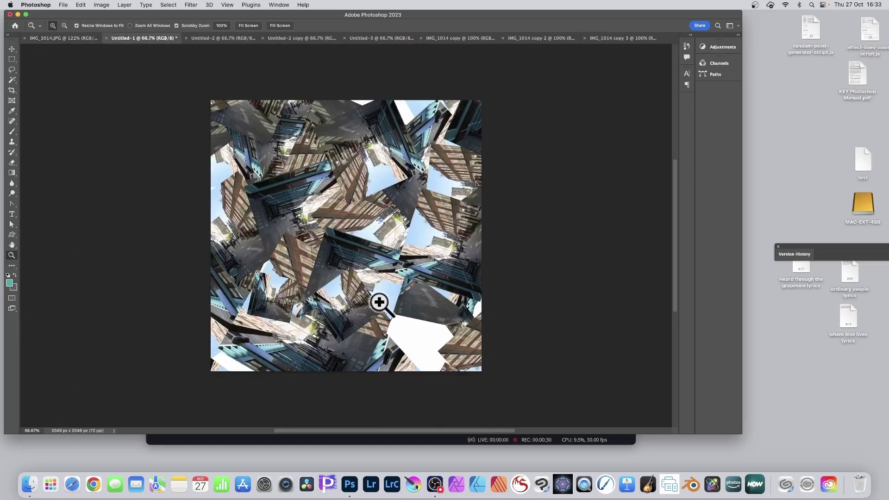
{"action": "left_click", "coordinate": [66, 39]}
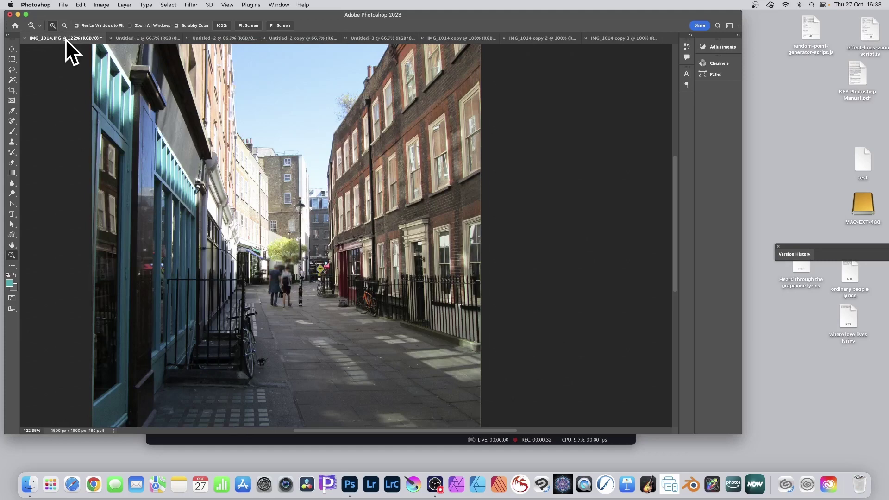
{"action": "left_click", "coordinate": [81, 6]}
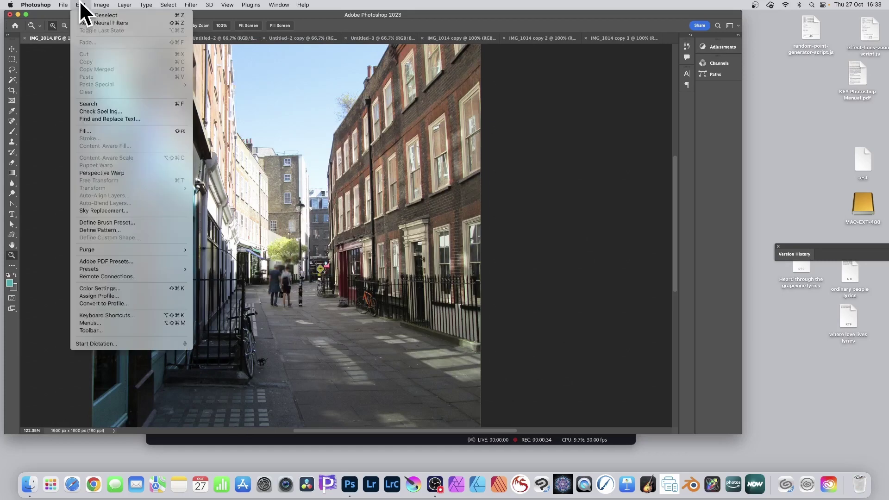
{"action": "left_click", "coordinate": [106, 230]}
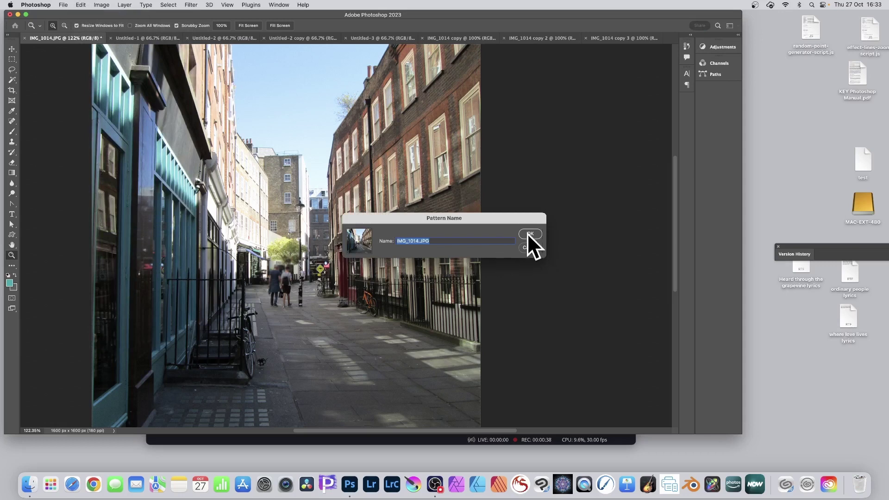
{"action": "left_click", "coordinate": [529, 233]}
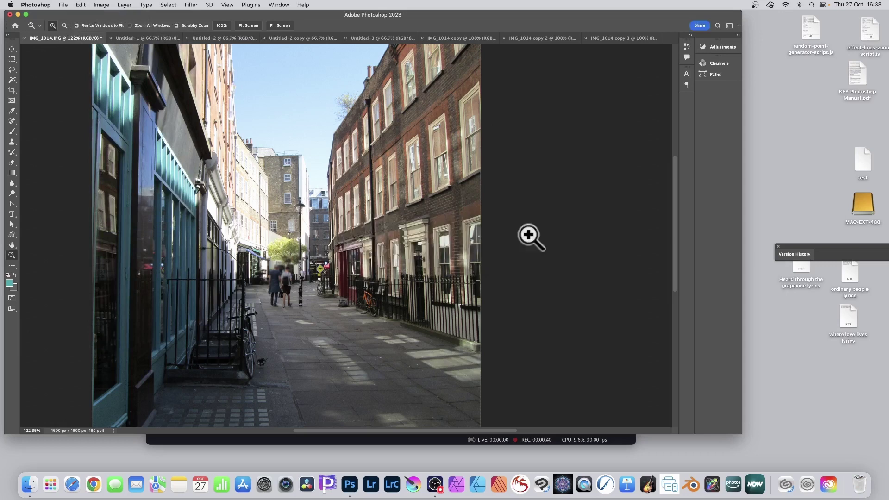
{"action": "left_click", "coordinate": [137, 38]}
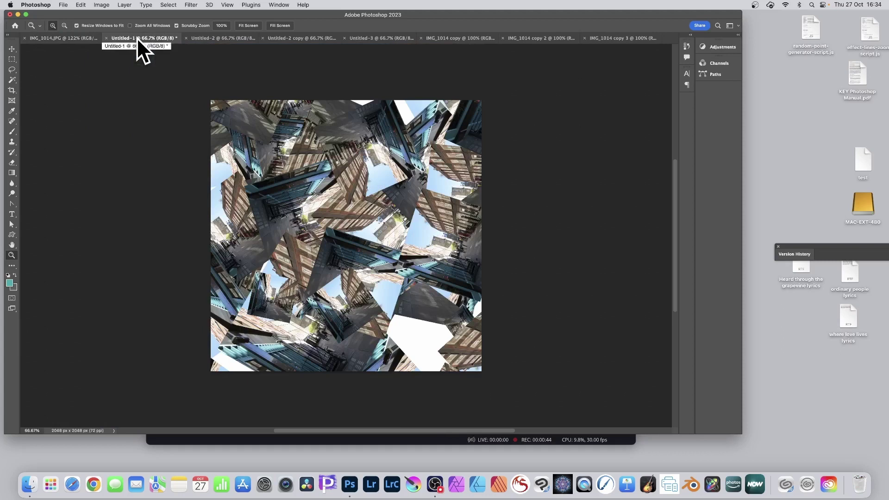
Check Untitled-1's Pattern fill with the Random Fill script, cancel it, and switch to Untitled-2.
{"action": "left_click", "coordinate": [80, 4]}
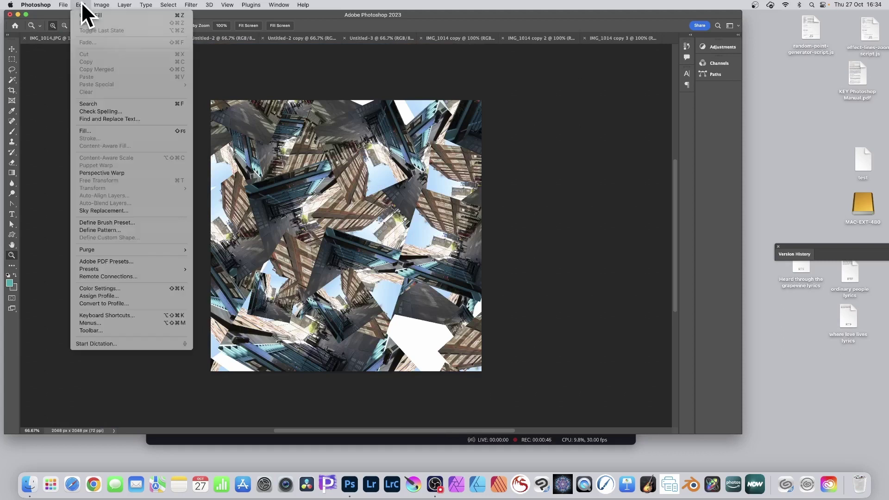
{"action": "left_click", "coordinate": [102, 131]}
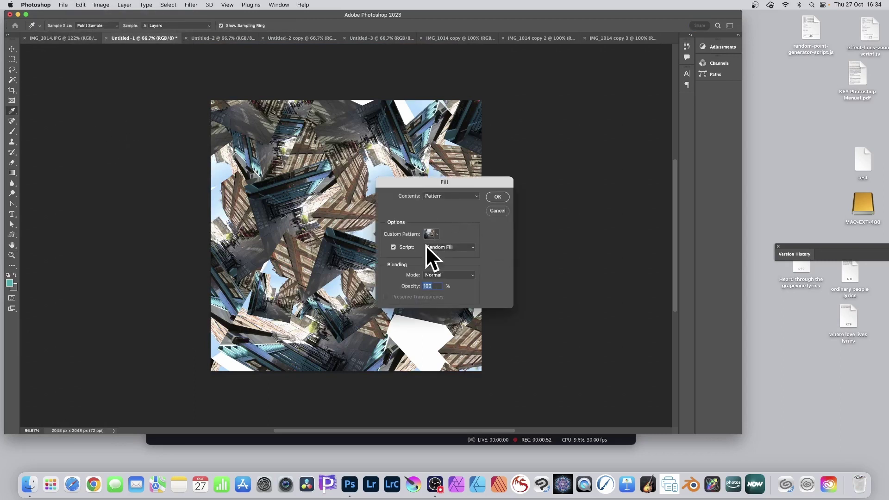
{"action": "left_click", "coordinate": [446, 247]}
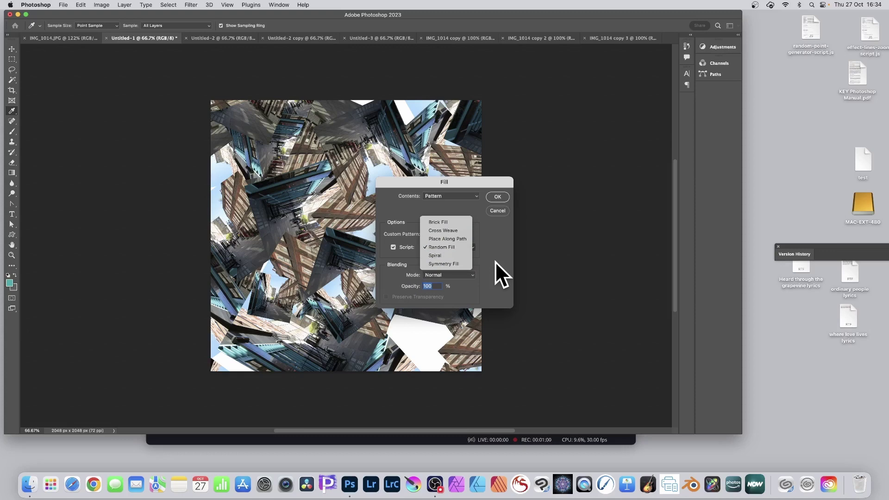
{"action": "left_click", "coordinate": [505, 208]}
{"action": "left_click", "coordinate": [499, 209]}
{"action": "key", "text": "z"}
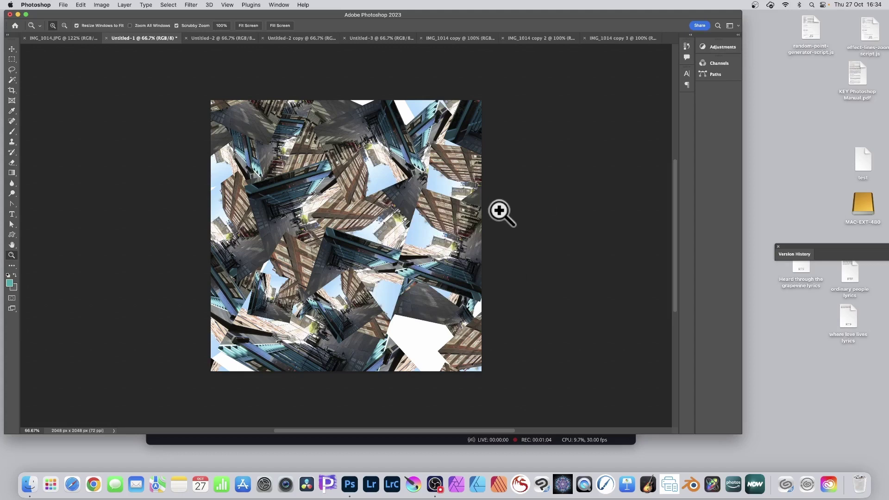
{"action": "left_click", "coordinate": [215, 41]}
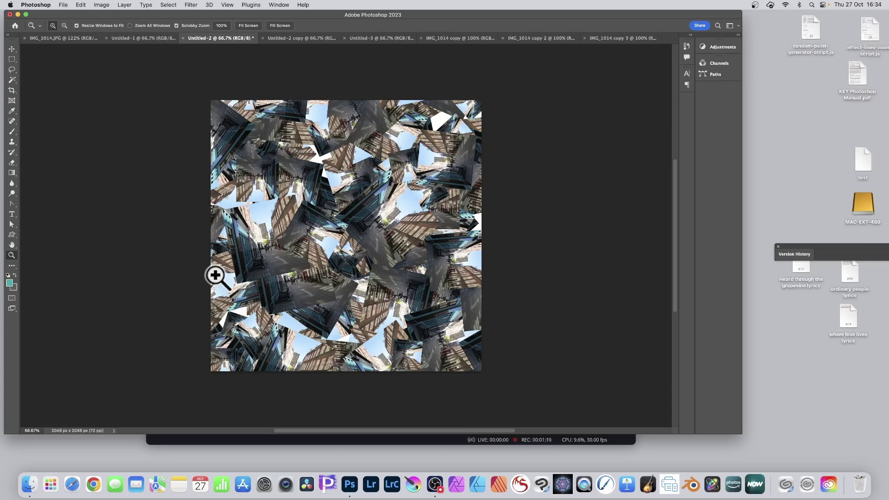
Switch to the painterly Untitled-2 copy and browse Filter > Stylize without applying anything.
{"action": "left_click", "coordinate": [84, 5]}
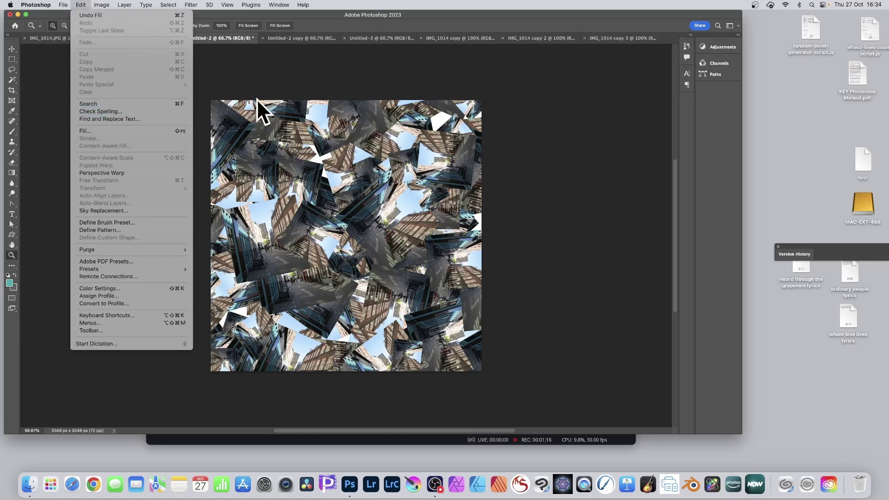
{"action": "left_click", "coordinate": [303, 23]}
{"action": "left_click", "coordinate": [305, 40]}
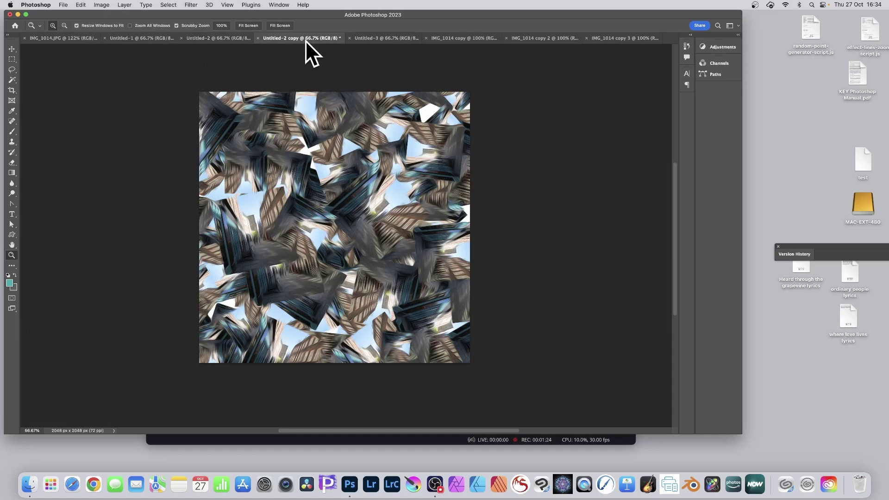
{"action": "left_click", "coordinate": [191, 4]}
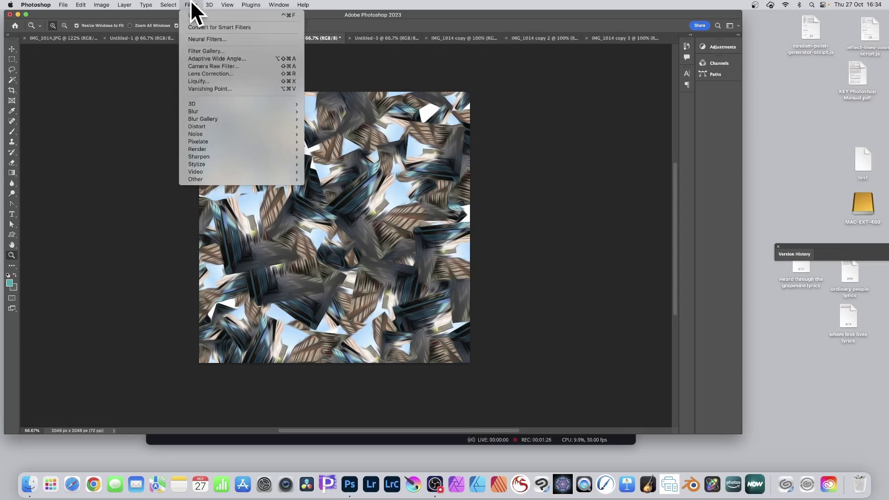
{"action": "mouse_move", "coordinate": [215, 162]}
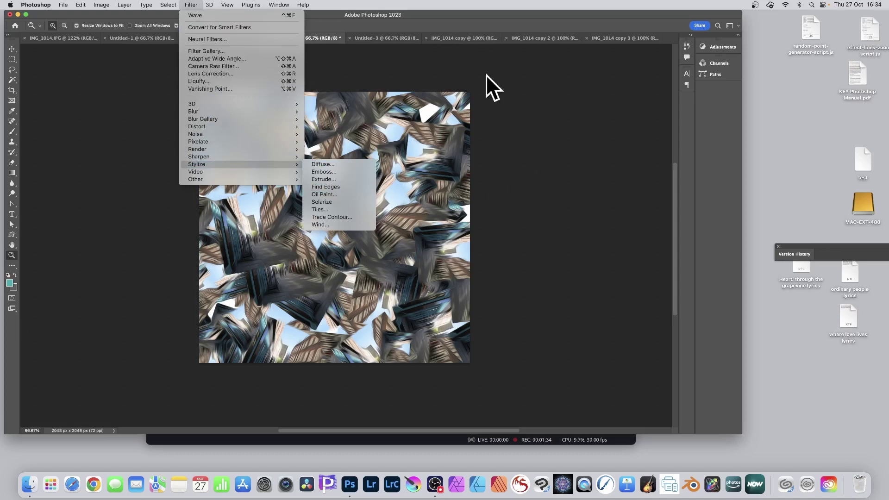
{"action": "left_click", "coordinate": [436, 24]}
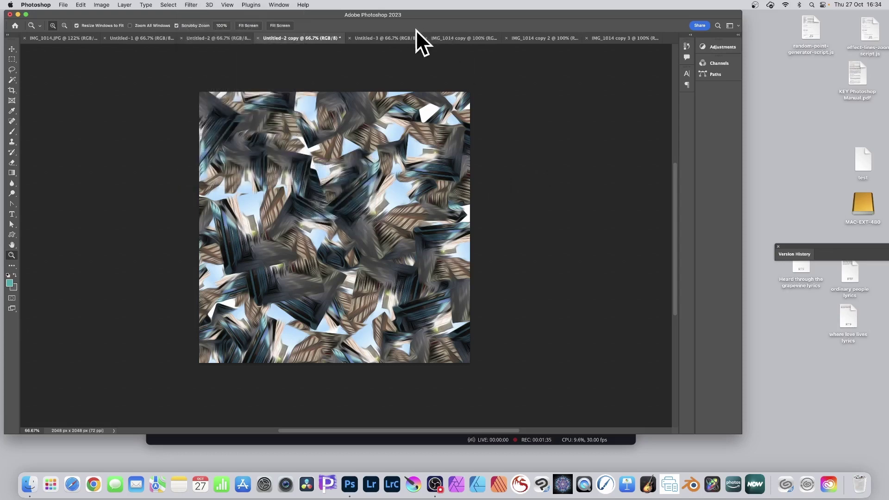
Switch to Untitled-3 and choose the Distort > Wave filter.
{"action": "left_click", "coordinate": [384, 37]}
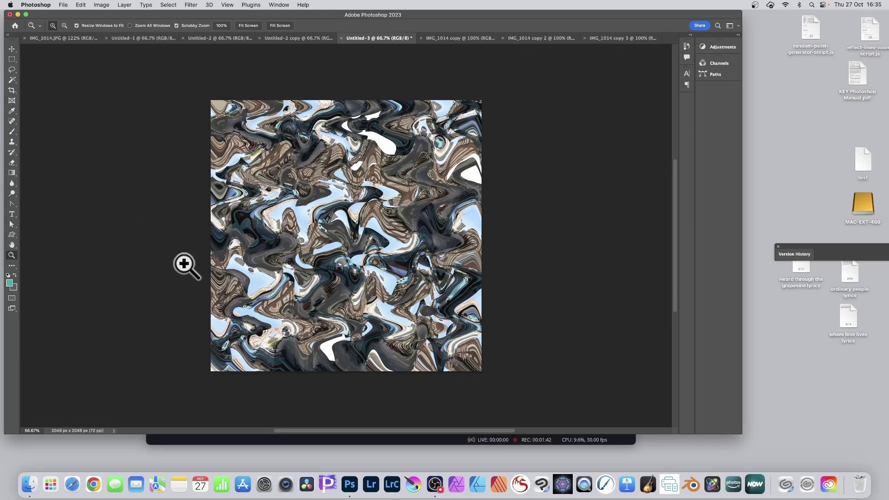
{"action": "left_click", "coordinate": [188, 3]}
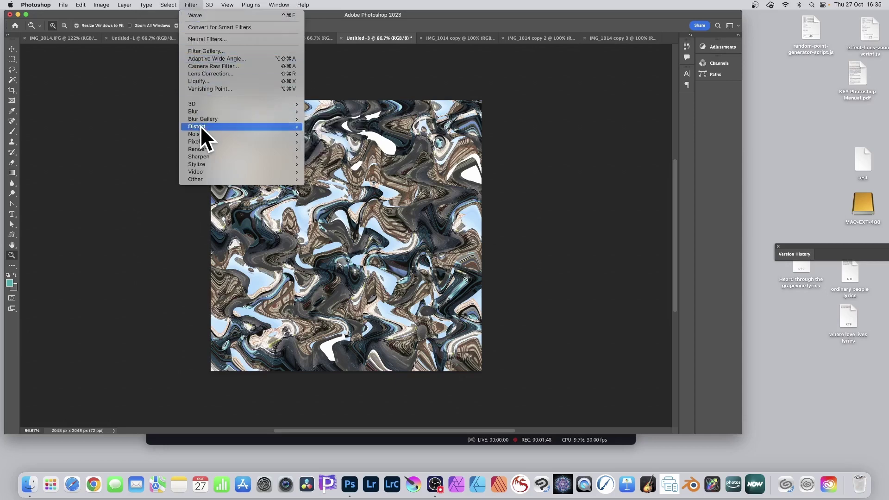
{"action": "mouse_move", "coordinate": [204, 127]}
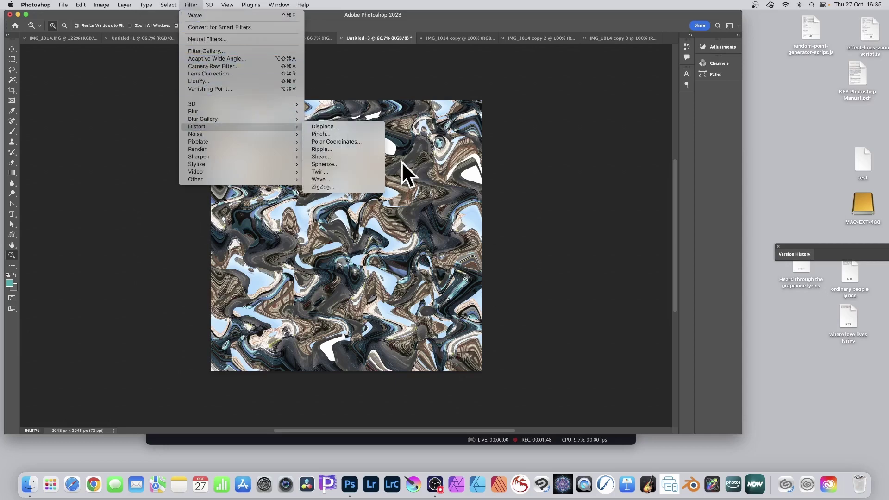
{"action": "left_click", "coordinate": [335, 179]}
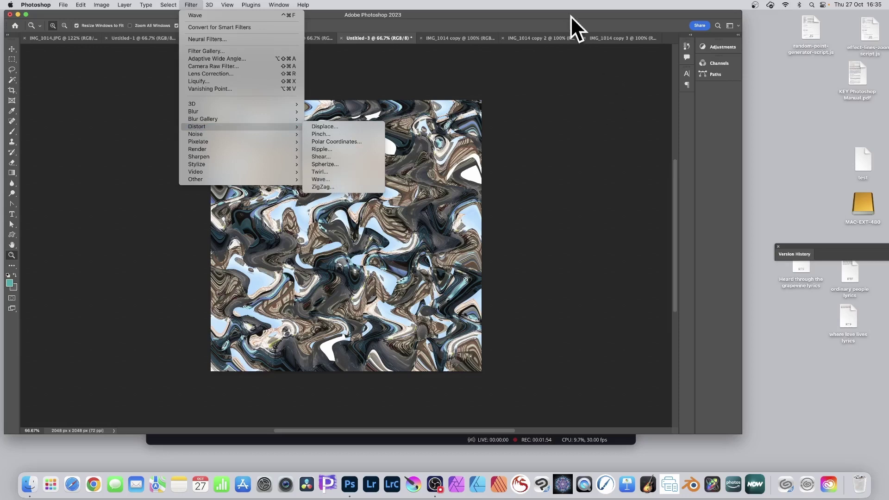
Review the blurred IMG_1014 copy and wave-distorted copy 2, ending on unaltered copy 3.
{"action": "left_click", "coordinate": [469, 36]}
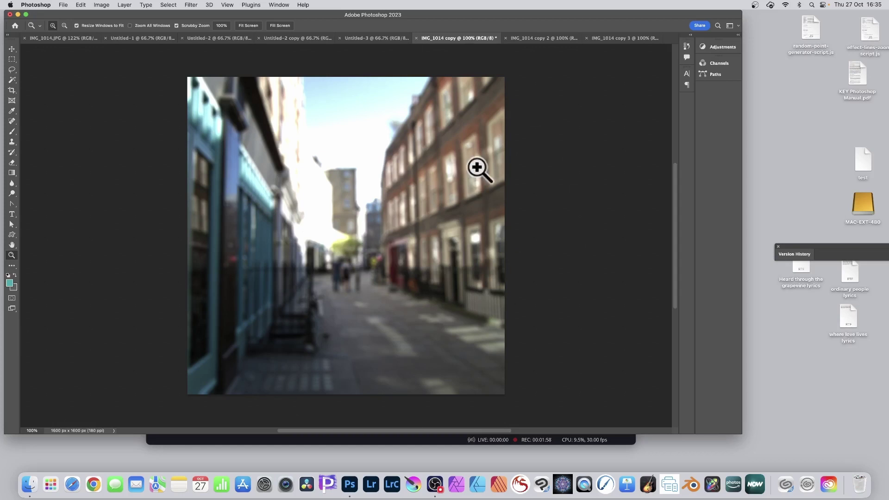
{"action": "left_click", "coordinate": [193, 5]}
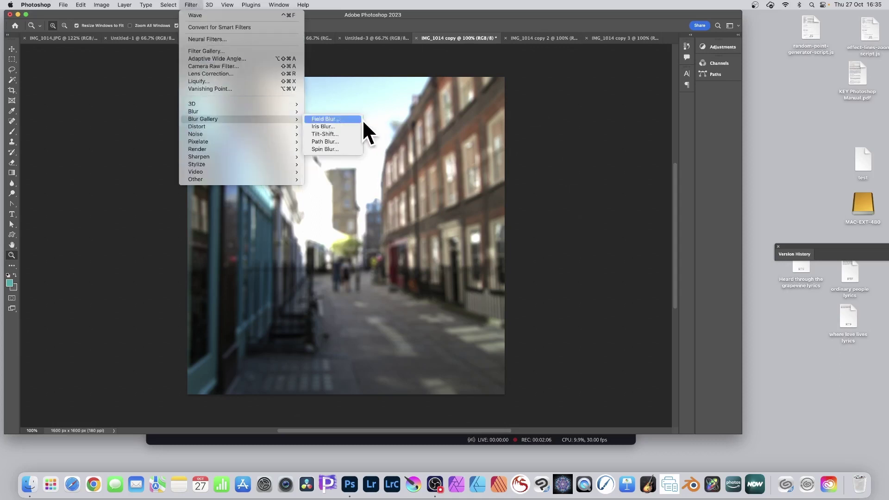
{"action": "left_click", "coordinate": [571, 126]}
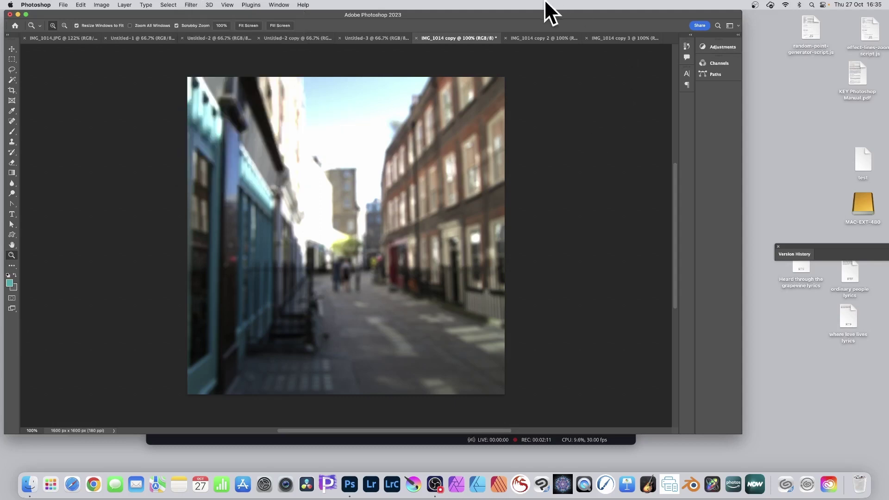
{"action": "left_click", "coordinate": [550, 38]}
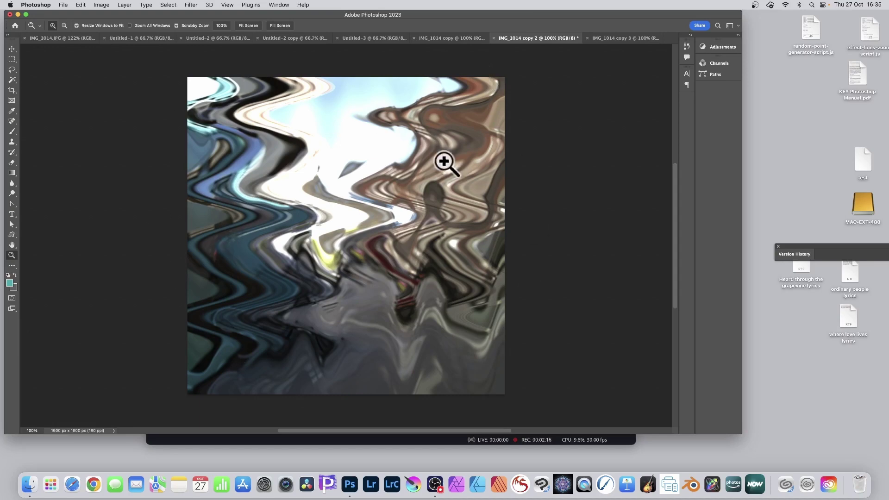
{"action": "left_click", "coordinate": [618, 38]}
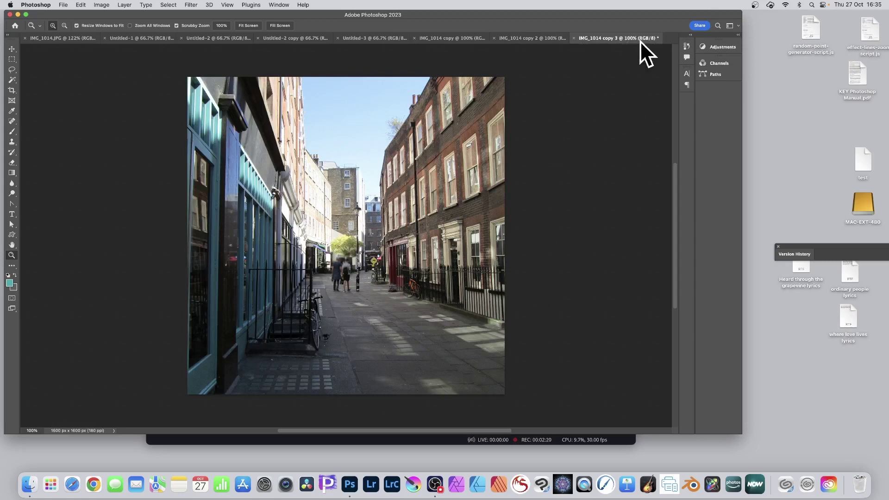
Apply a Box Blur with a 10-pixel radius to IMG_1014 copy 3.
{"action": "left_click", "coordinate": [192, 3]}
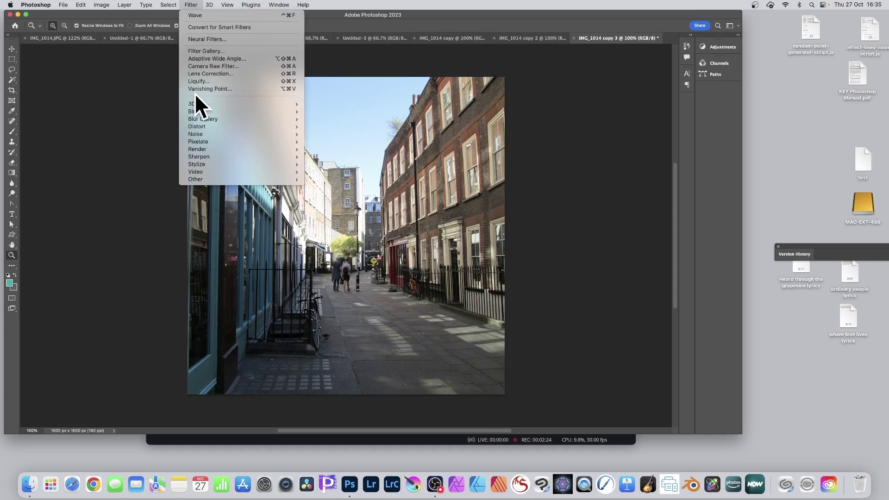
{"action": "mouse_move", "coordinate": [199, 111]}
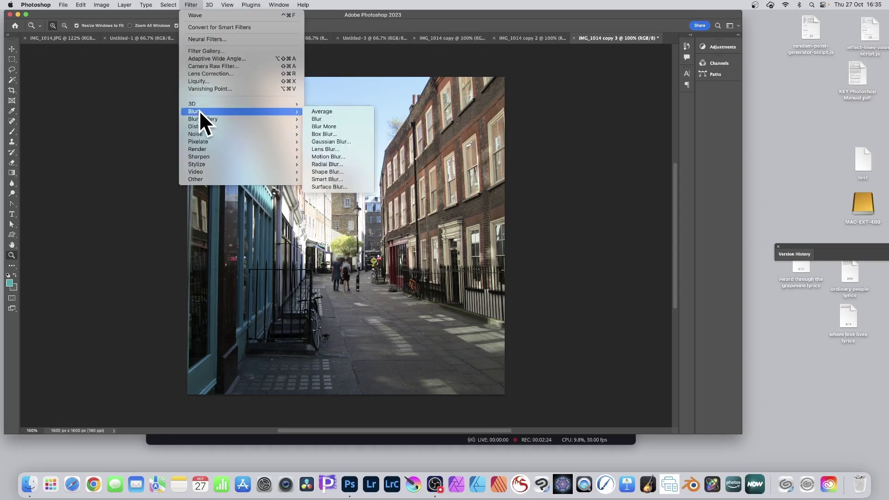
{"action": "left_click", "coordinate": [343, 133]}
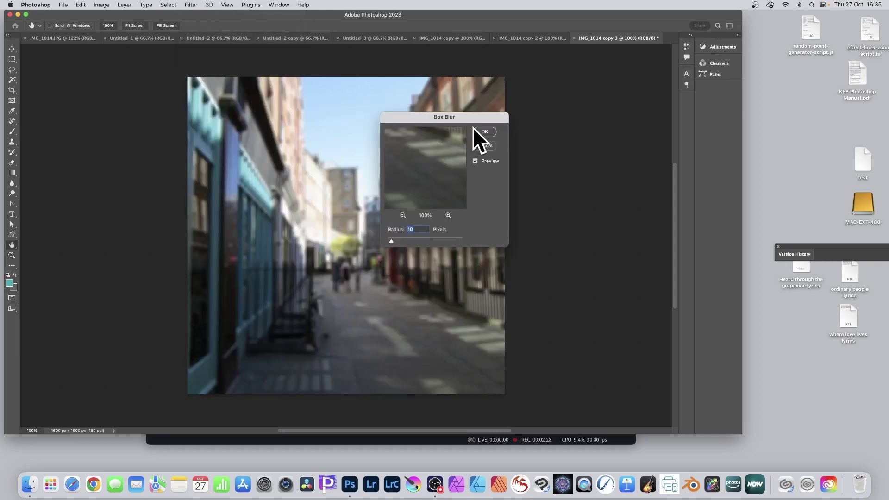
{"action": "key", "text": "Return"}
{"action": "key", "text": "z"}
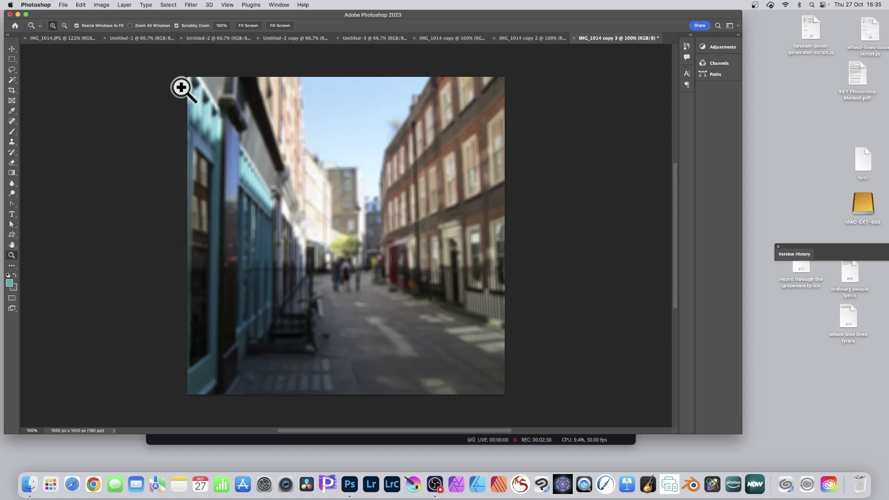
Open Neural Filters on the original IMG_1014.JPG street photo.
{"action": "left_click", "coordinate": [57, 38]}
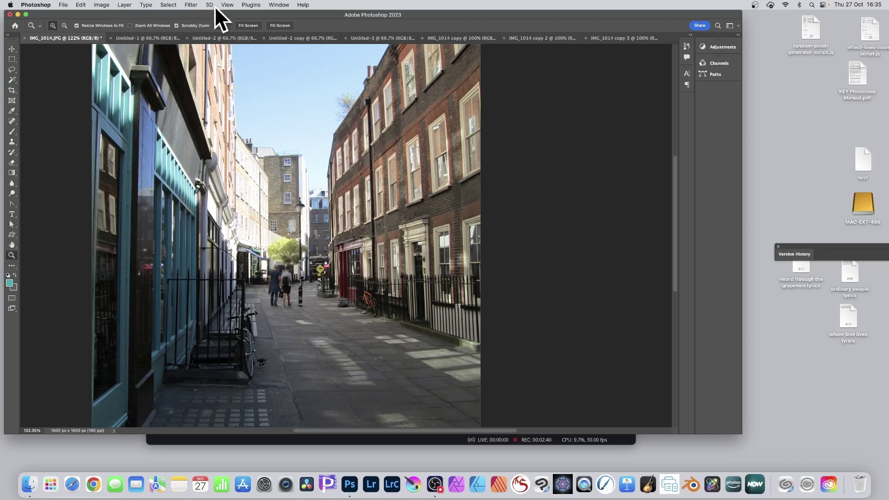
{"action": "left_click", "coordinate": [190, 5]}
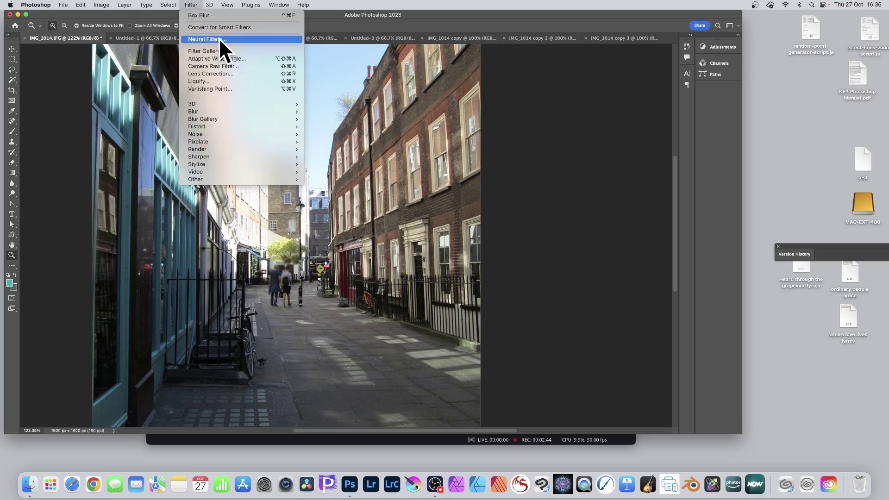
{"action": "left_click", "coordinate": [212, 38]}
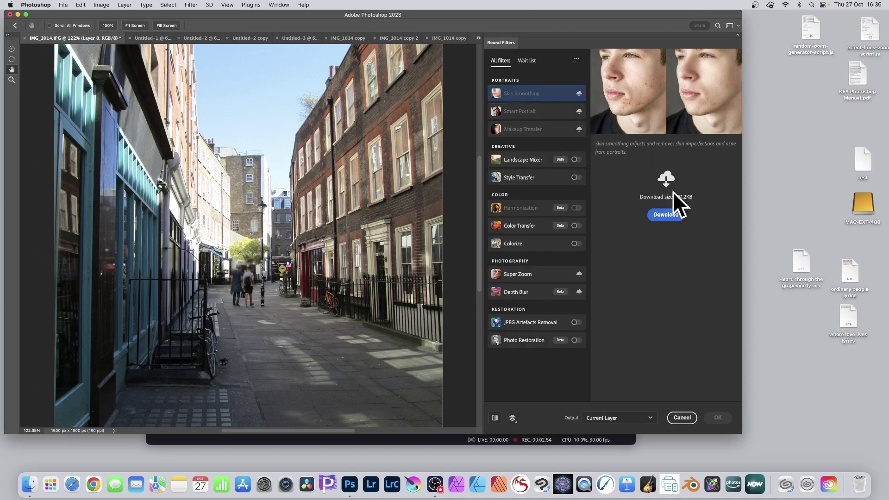
Enable Landscape Mixer and try the snowy, purple sunset, then green meadow presets.
{"action": "left_click", "coordinate": [527, 163]}
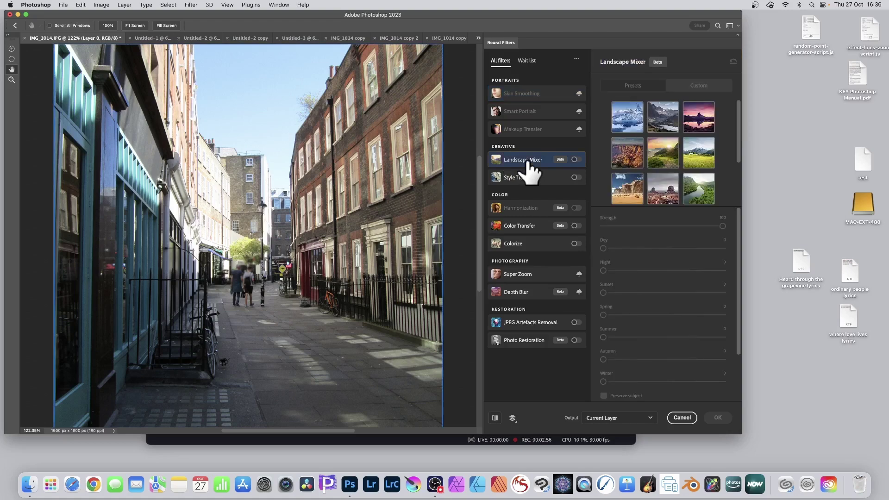
{"action": "left_click", "coordinate": [574, 159]}
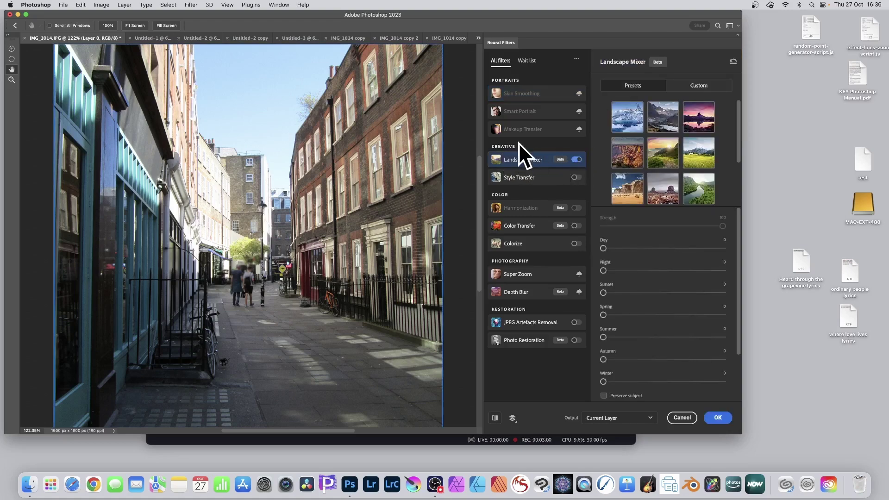
{"action": "left_click", "coordinate": [631, 118]}
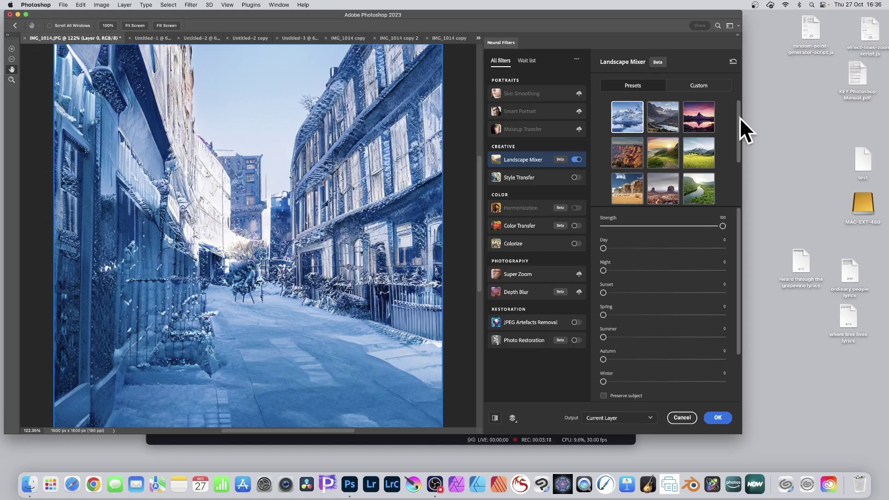
{"action": "left_click", "coordinate": [702, 122]}
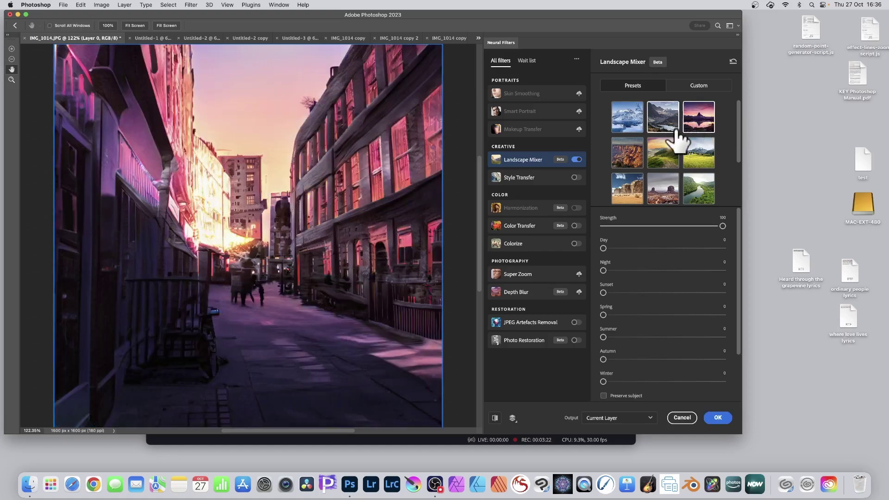
{"action": "left_click", "coordinate": [699, 151]}
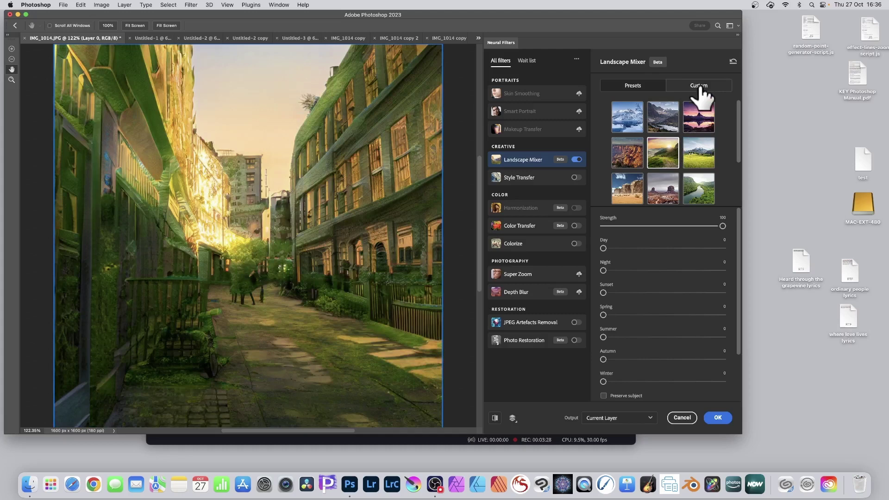
Set Landscape Mixer's custom style image to the Untitled-1 collage.
{"action": "left_click", "coordinate": [701, 86]}
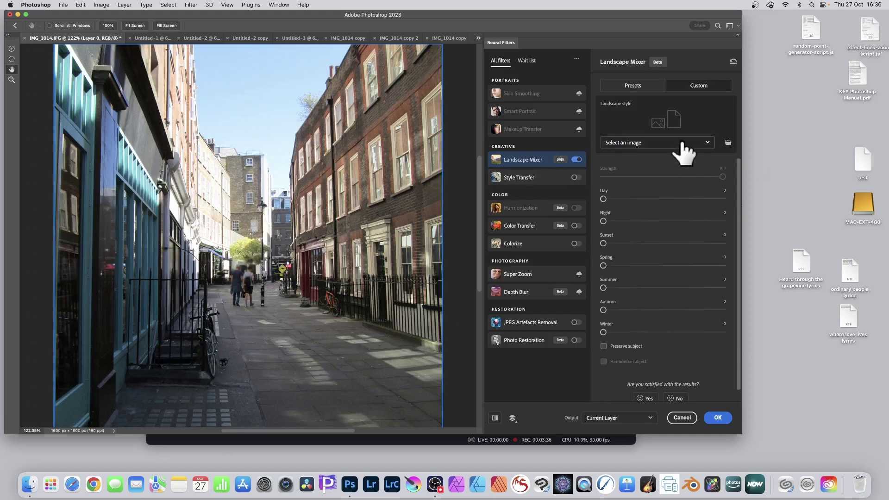
{"action": "left_click", "coordinate": [708, 143]}
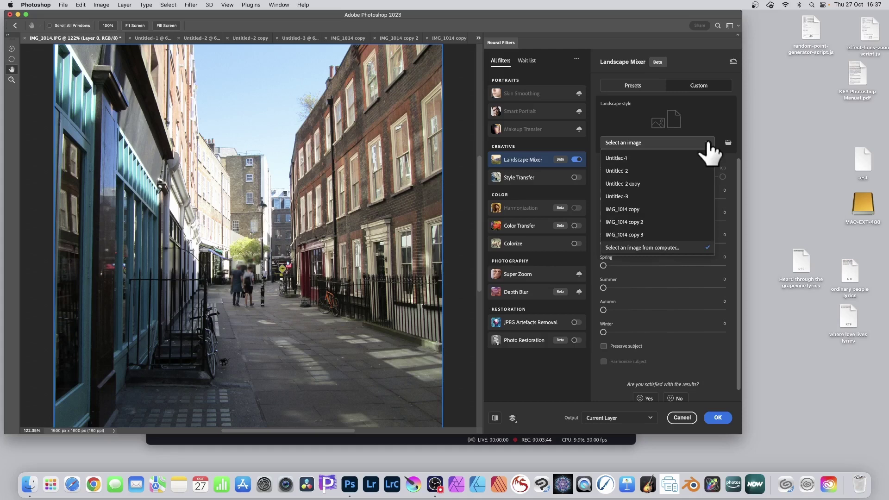
{"action": "left_click", "coordinate": [629, 157]}
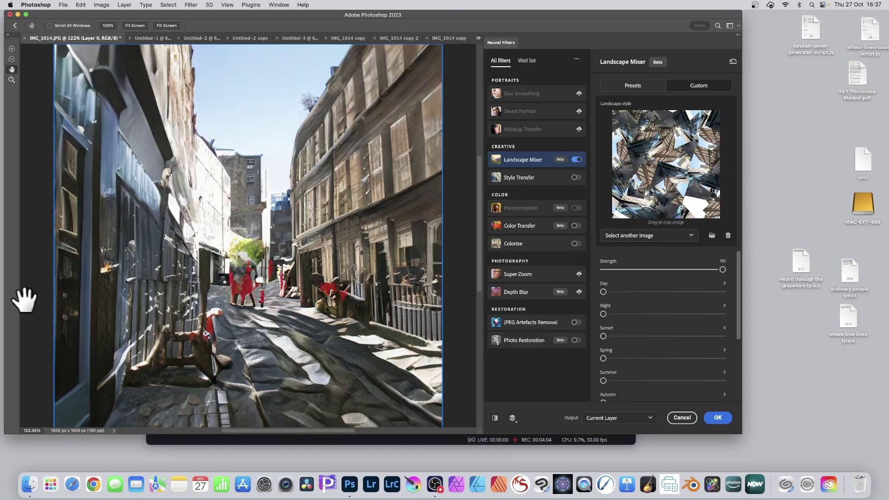
{"action": "left_click", "coordinate": [619, 270]}
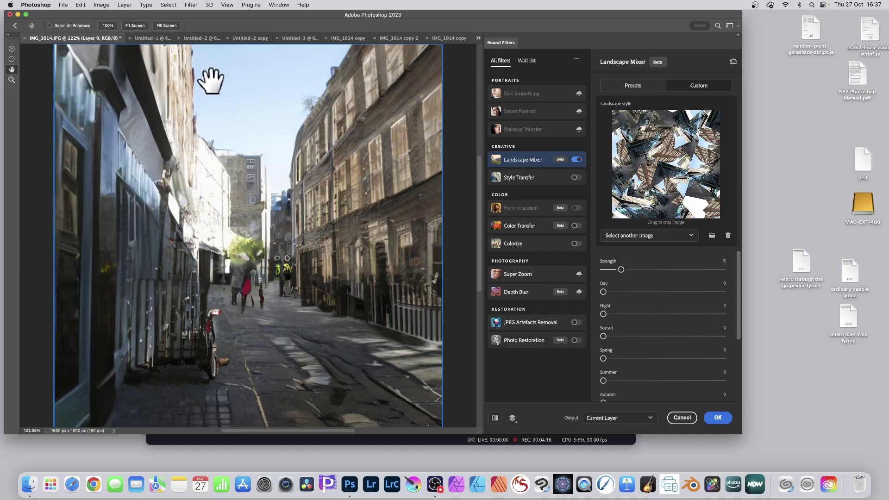
{"action": "left_click_drag", "start_coordinate": [722, 269], "coordinate": [735, 269]}
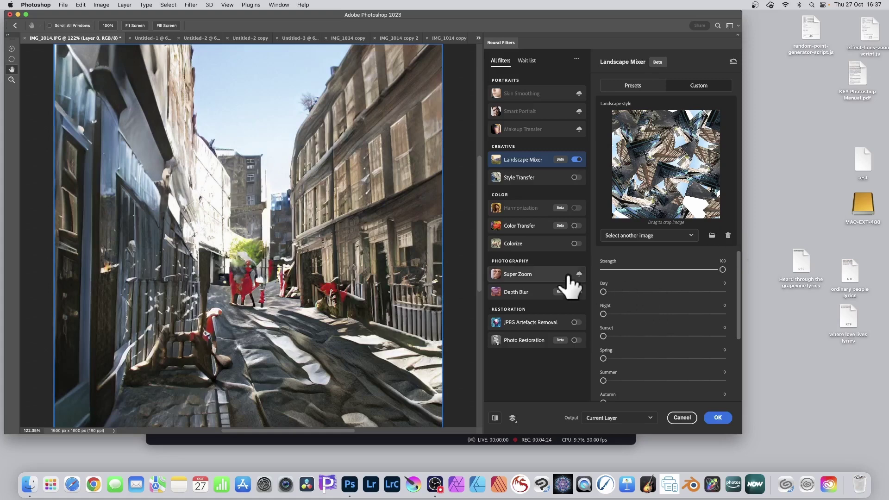
{"action": "scroll", "coordinate": [630, 298], "scroll_direction": "down", "scroll_amount": 1}
{"action": "scroll", "coordinate": [630, 298], "scroll_direction": "down", "scroll_amount": 2}
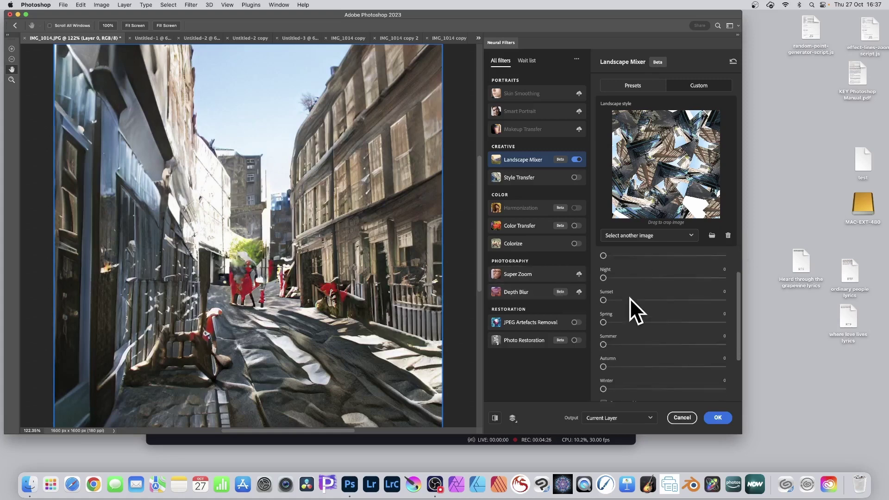
{"action": "left_click", "coordinate": [658, 326]}
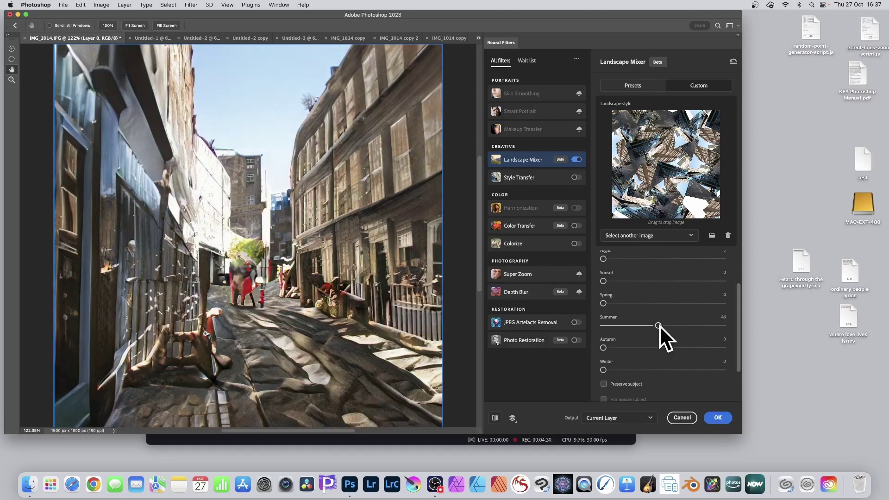
{"action": "left_click", "coordinate": [672, 370]}
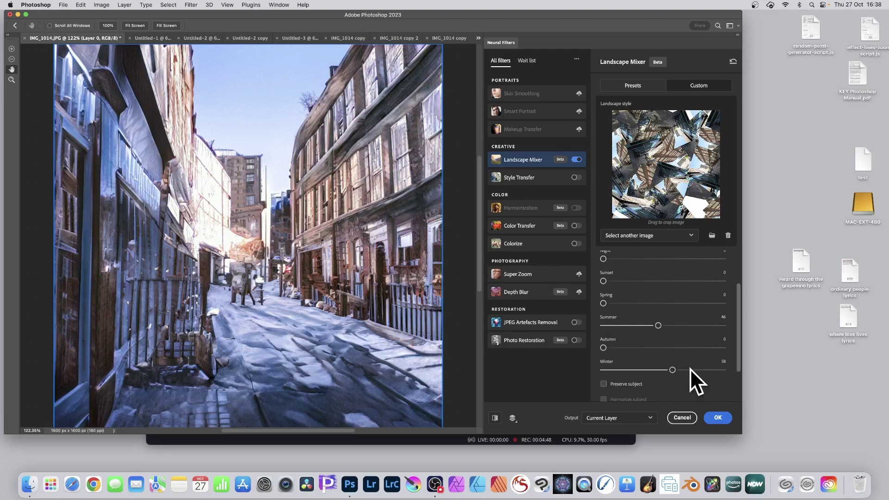
{"action": "left_click", "coordinate": [604, 371]}
{"action": "left_click", "coordinate": [604, 325]}
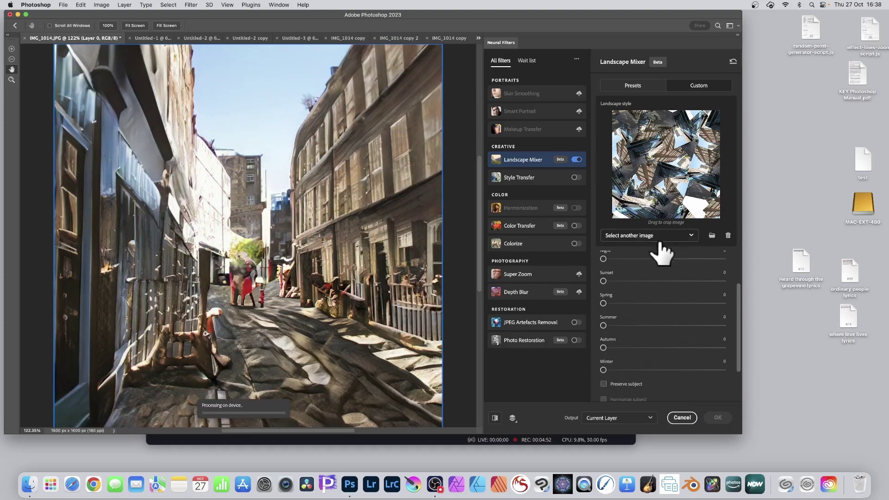
Try Untitled-2, Untitled-2 copy and Untitled-3 as style images, ending with IMG_1014 copy.
{"action": "left_click", "coordinate": [688, 238]}
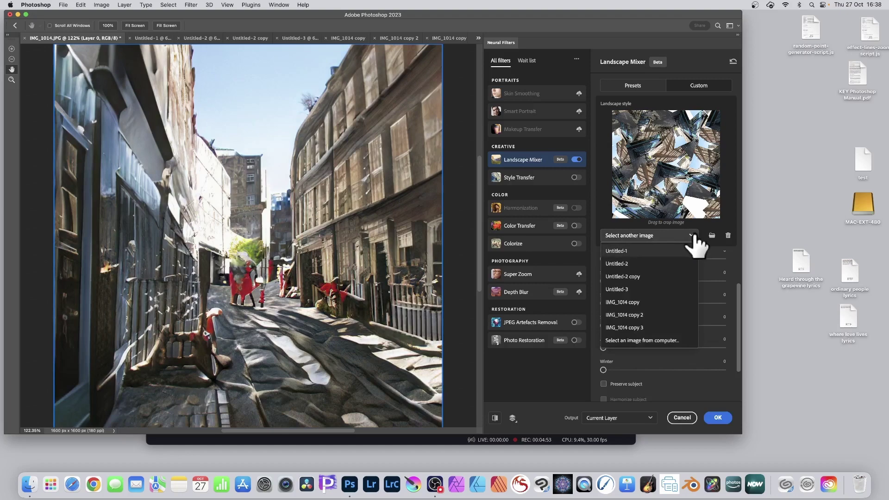
{"action": "left_click", "coordinate": [628, 263]}
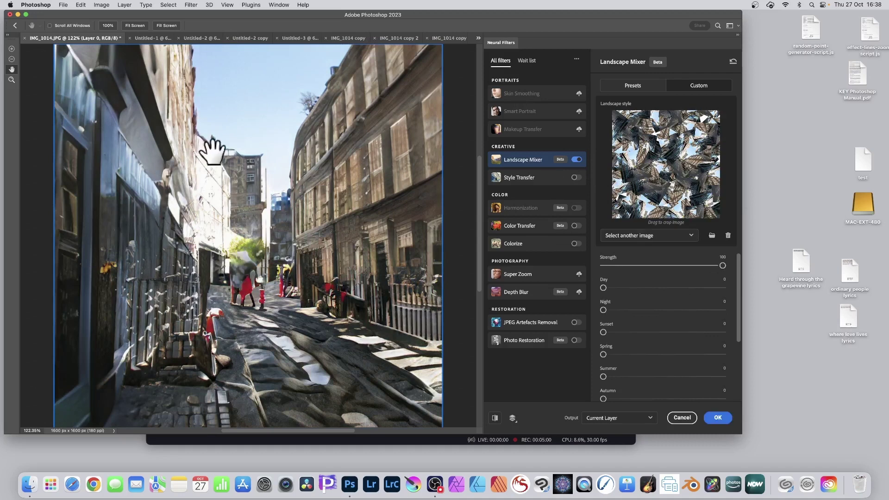
{"action": "left_click", "coordinate": [660, 236]}
{"action": "left_click", "coordinate": [638, 276]}
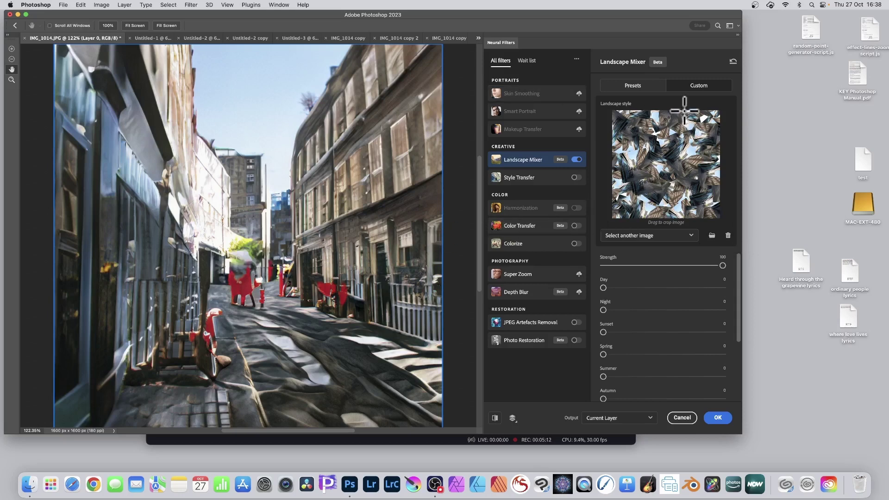
{"action": "left_click", "coordinate": [655, 236]}
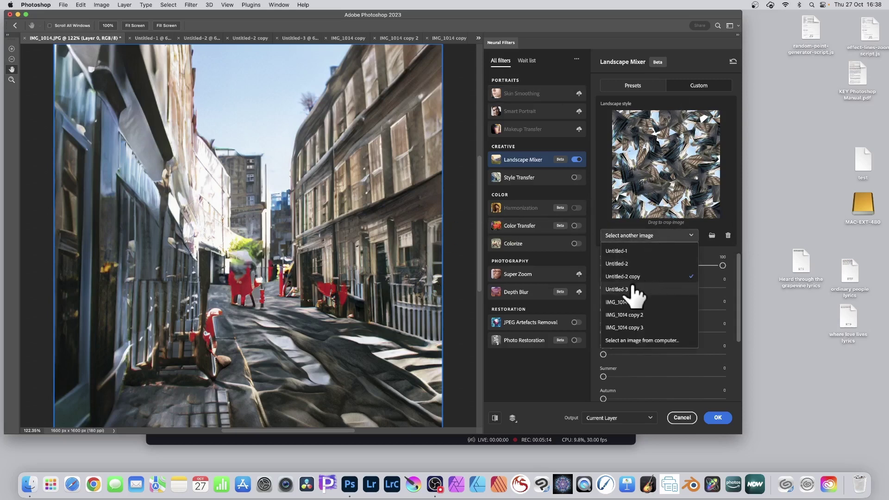
{"action": "left_click", "coordinate": [632, 289]}
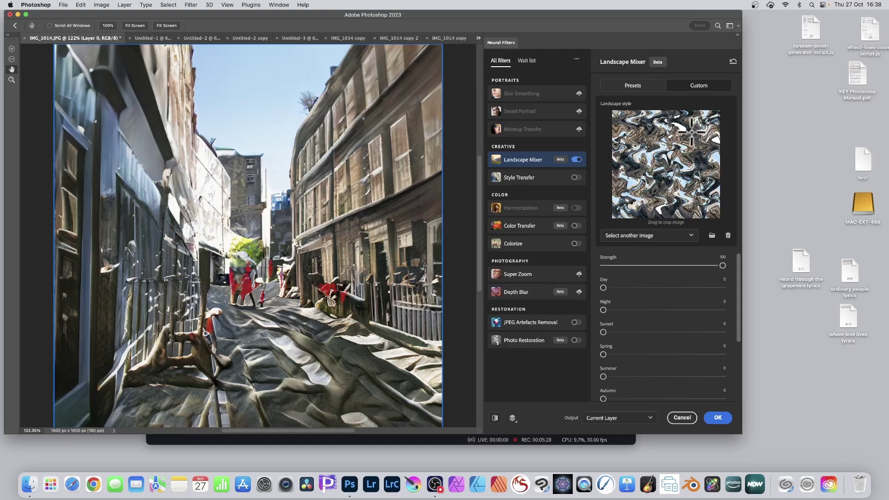
{"action": "left_click", "coordinate": [685, 237]}
{"action": "left_click", "coordinate": [630, 306]}
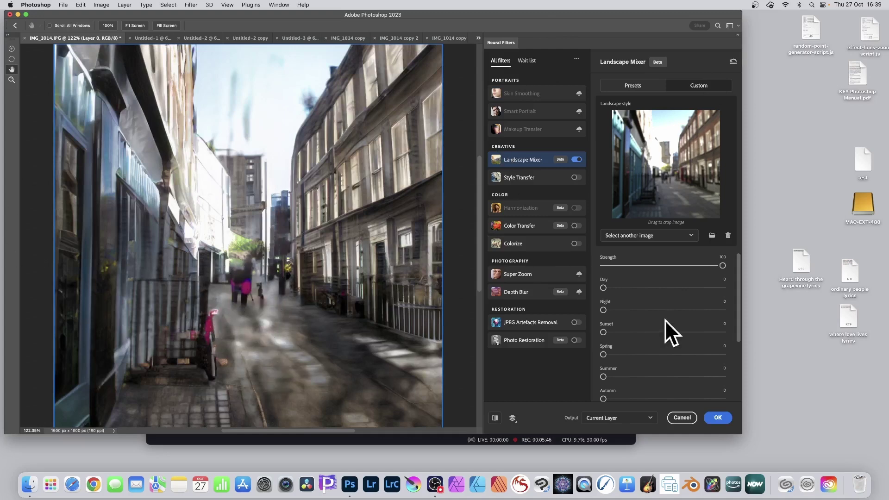
Try IMG_1014 copy 2, then IMG_1014 copy 3, as the custom landscape style image.
{"action": "left_click", "coordinate": [691, 236]}
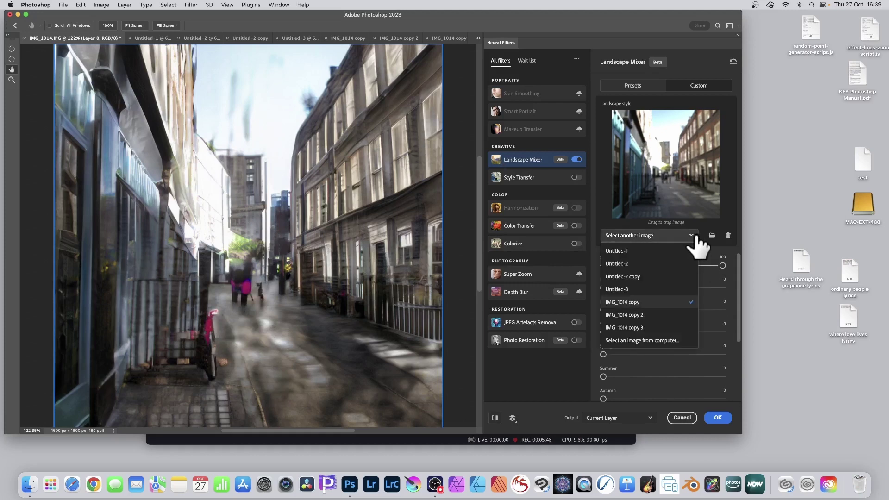
{"action": "left_click", "coordinate": [647, 315]}
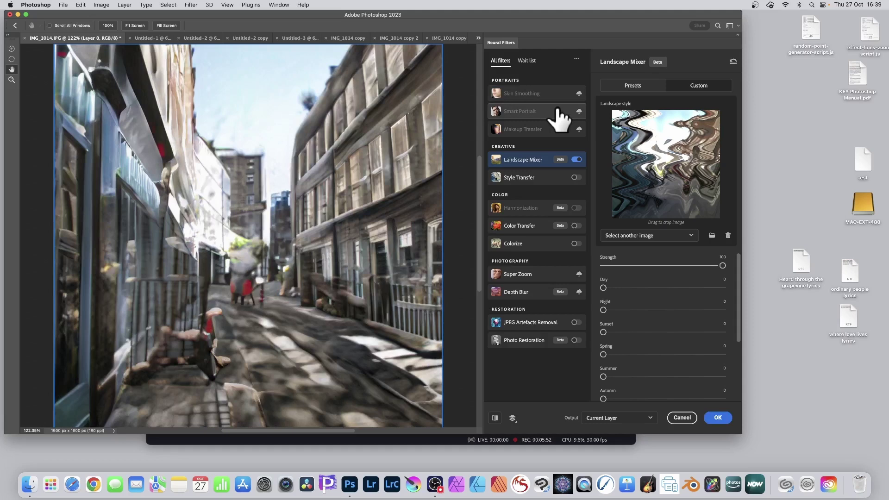
{"action": "mouse_move", "coordinate": [559, 111]}
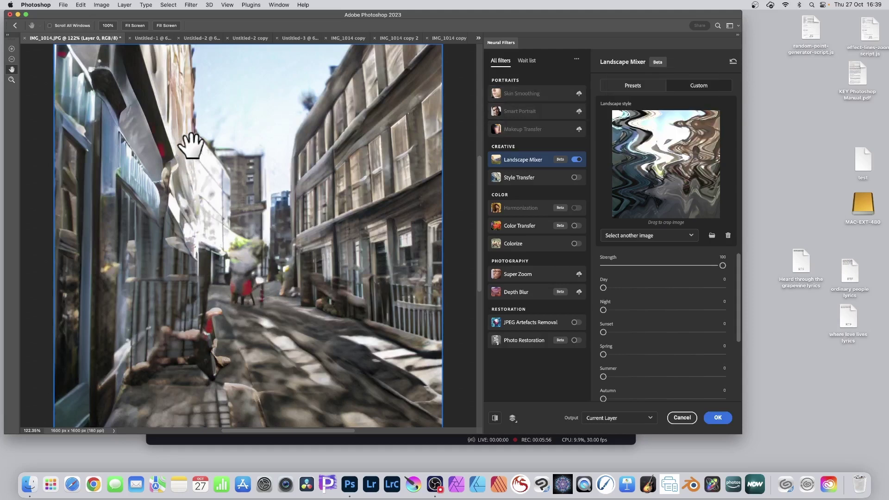
{"action": "left_click", "coordinate": [691, 236]}
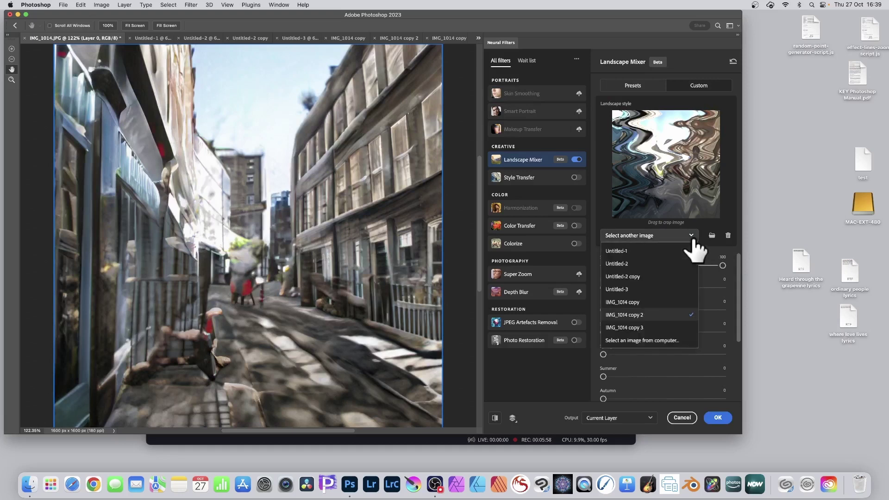
{"action": "left_click", "coordinate": [640, 327]}
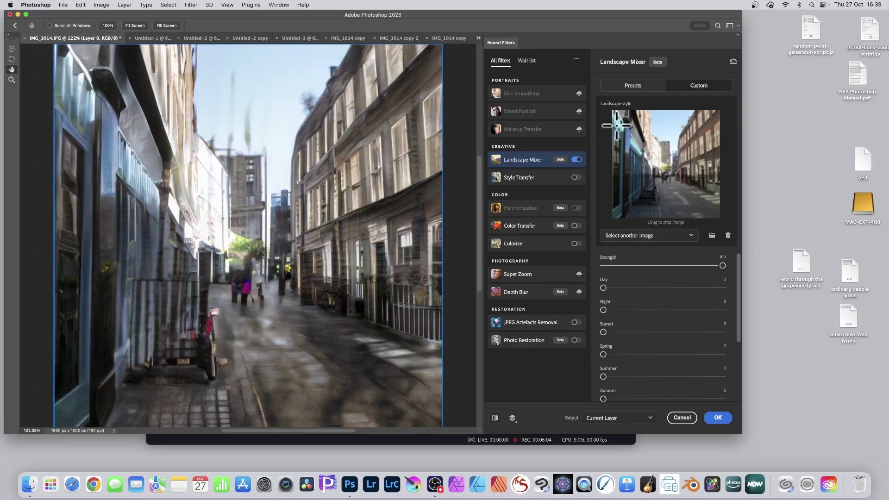
Try IMG_1014 copy, then settle on the swirly Untitled-3 as the style image.
{"action": "left_click", "coordinate": [692, 236]}
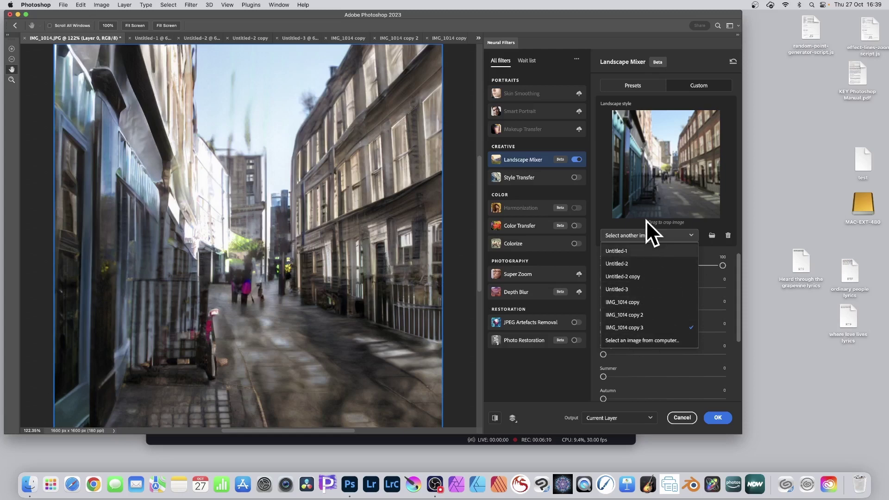
{"action": "left_click", "coordinate": [709, 224]}
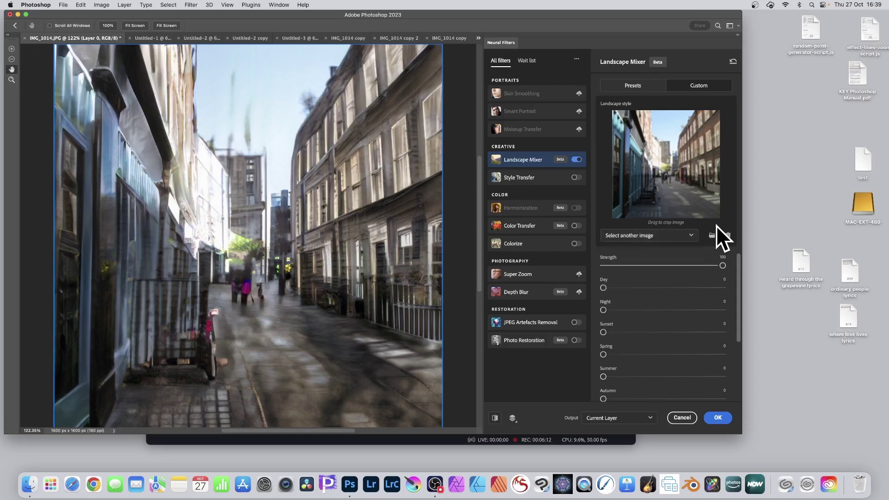
{"action": "left_click", "coordinate": [674, 236]}
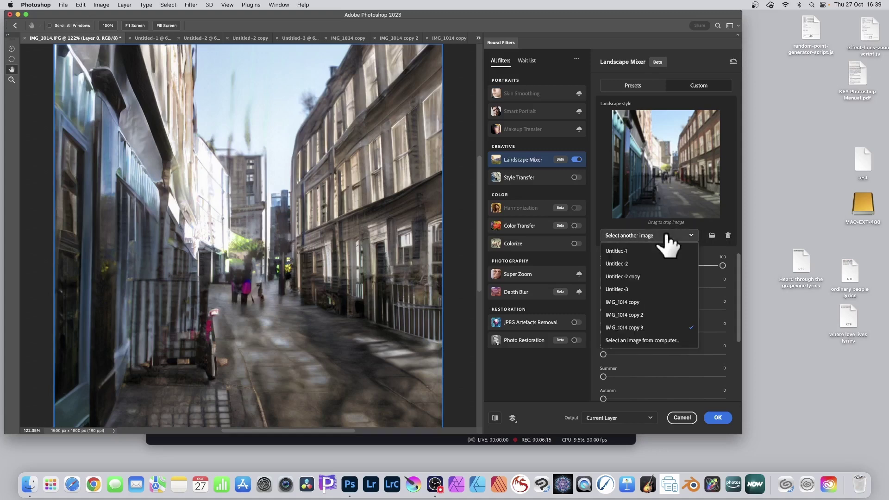
{"action": "left_click", "coordinate": [630, 301]}
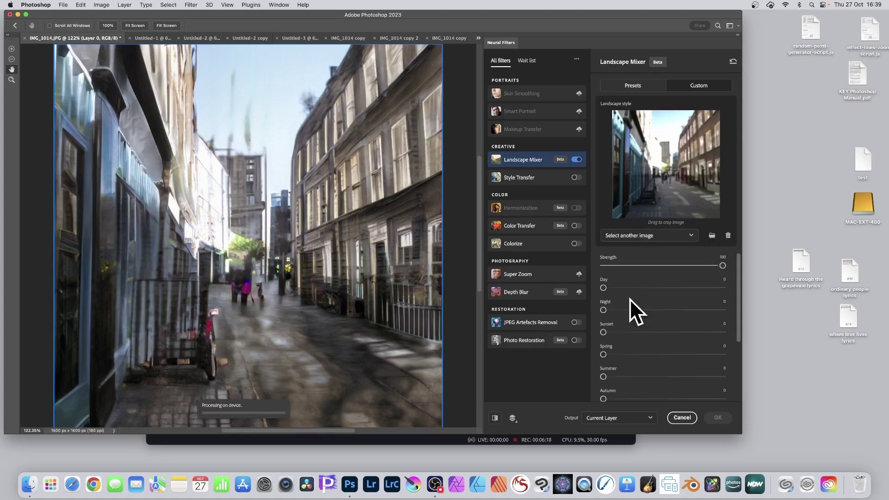
{"action": "left_click", "coordinate": [633, 235]}
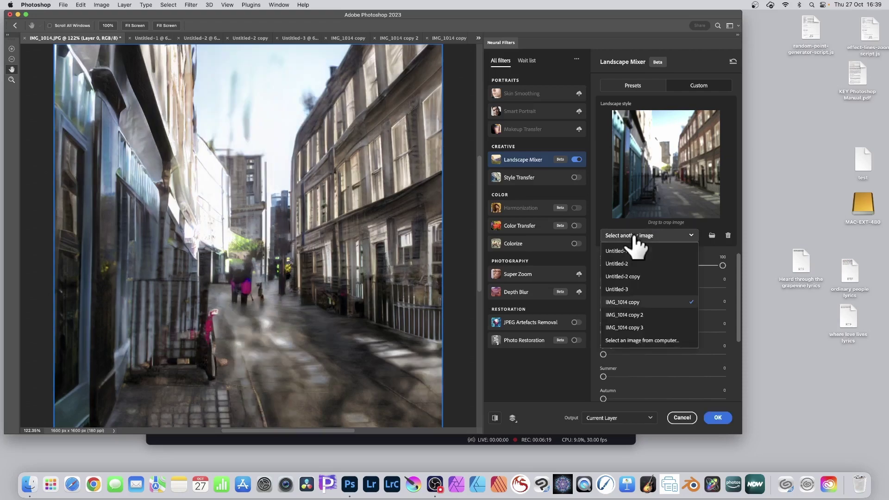
{"action": "left_click", "coordinate": [622, 290]}
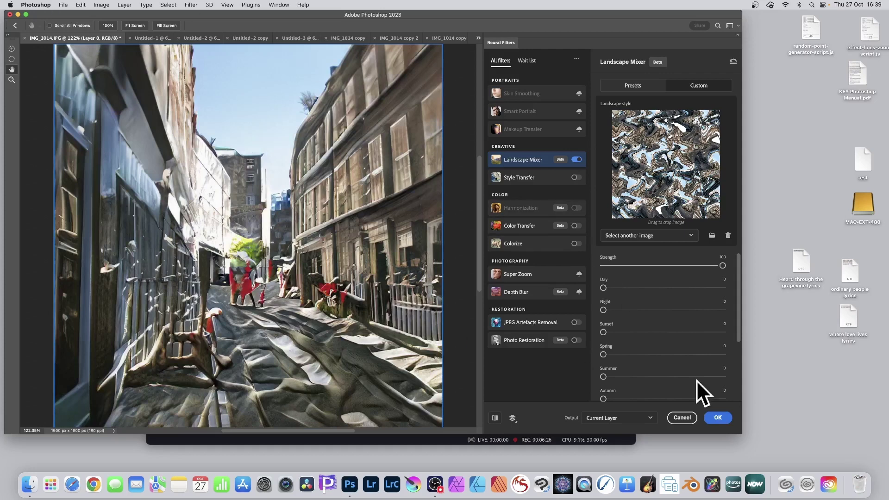
Apply the swirly Landscape Mixer restyle as a new document, Untitled-4.
{"action": "left_click", "coordinate": [621, 418]}
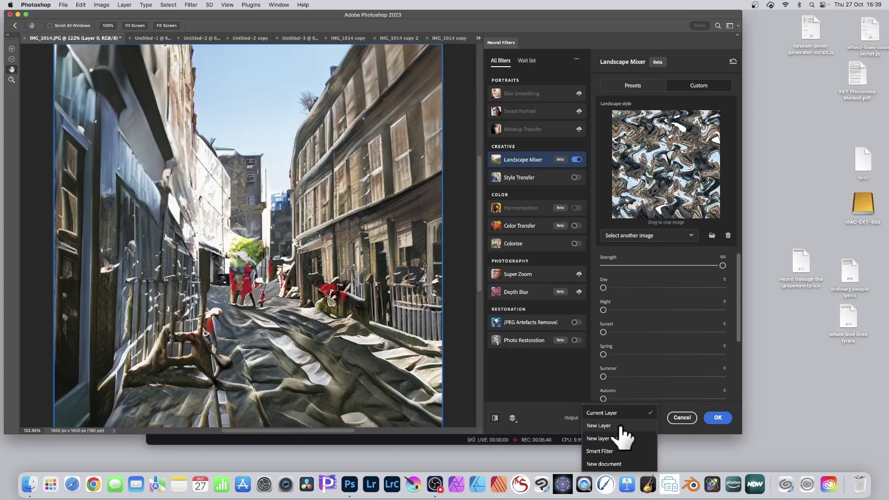
{"action": "left_click", "coordinate": [613, 464]}
{"action": "left_click", "coordinate": [718, 417]}
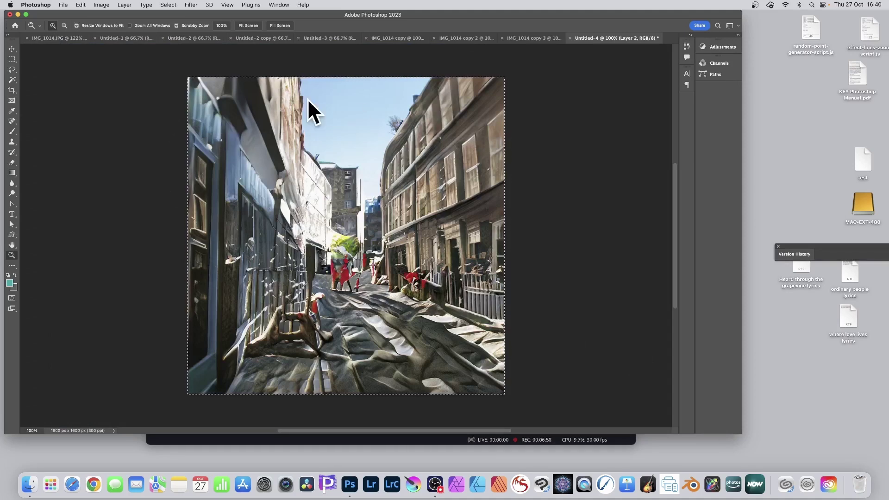
On IMG_1014.JPG, enable Neural Filters' Landscape Mixer with Untitled-4 as the custom style image.
{"action": "left_click", "coordinate": [57, 38]}
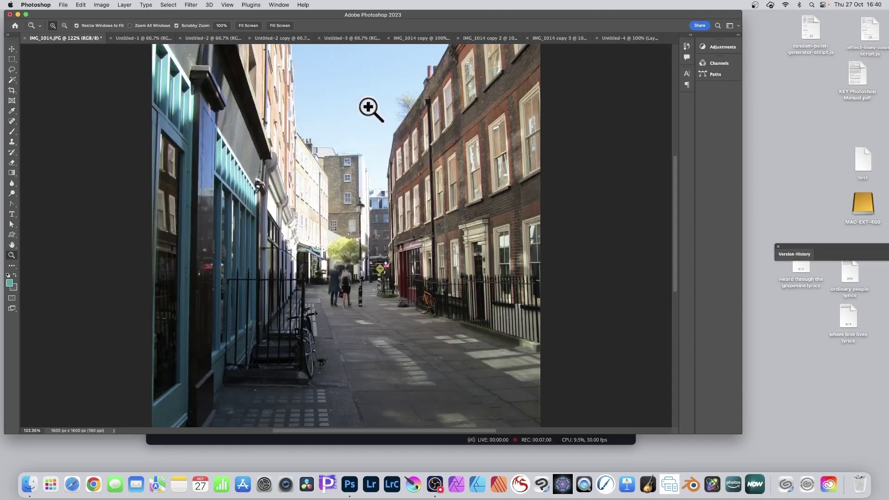
{"action": "left_click", "coordinate": [193, 4]}
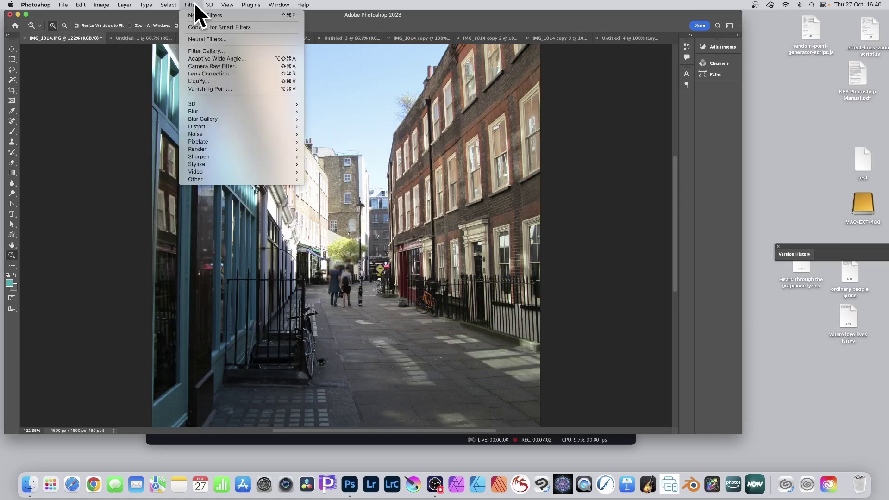
{"action": "left_click", "coordinate": [204, 40]}
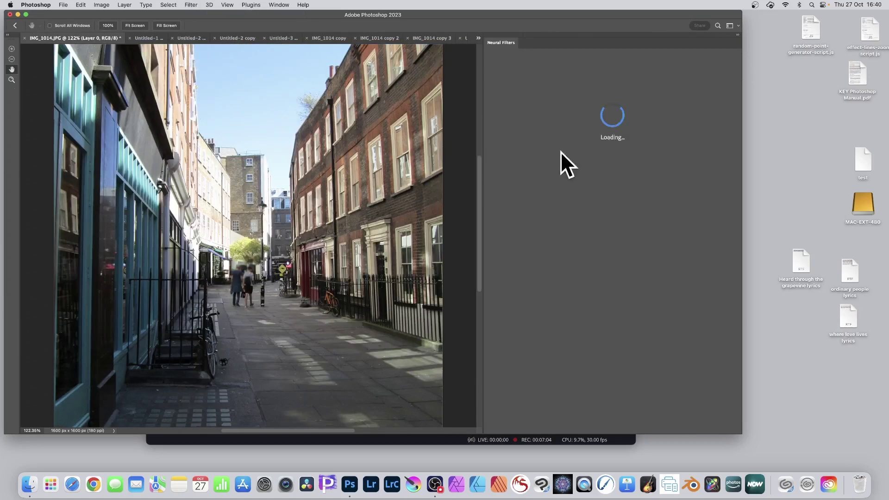
{"action": "left_click", "coordinate": [528, 160]}
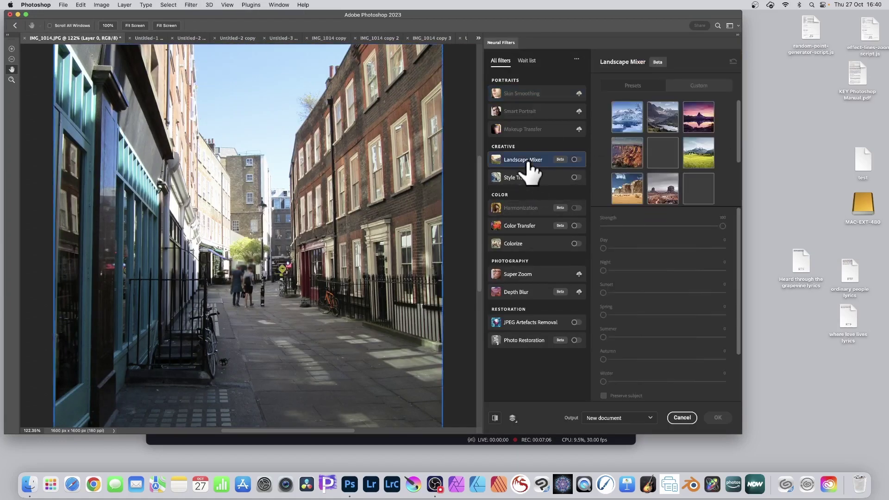
{"action": "left_click", "coordinate": [575, 160]}
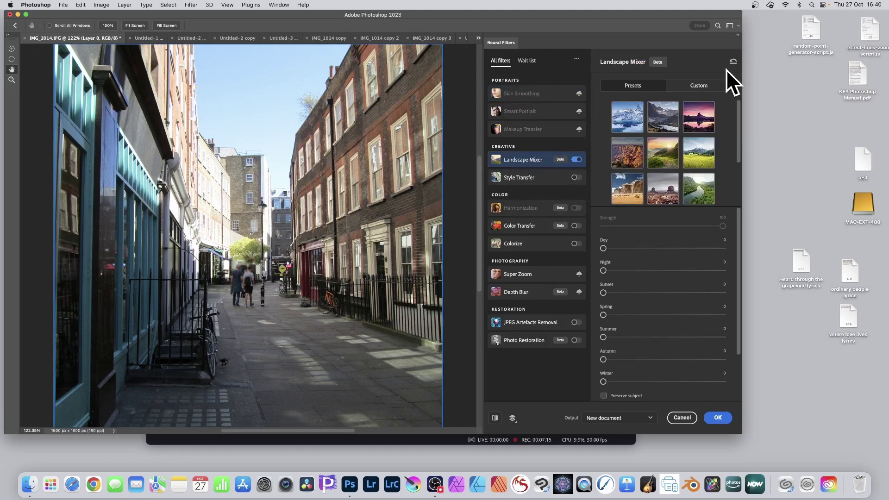
{"action": "left_click", "coordinate": [712, 87]}
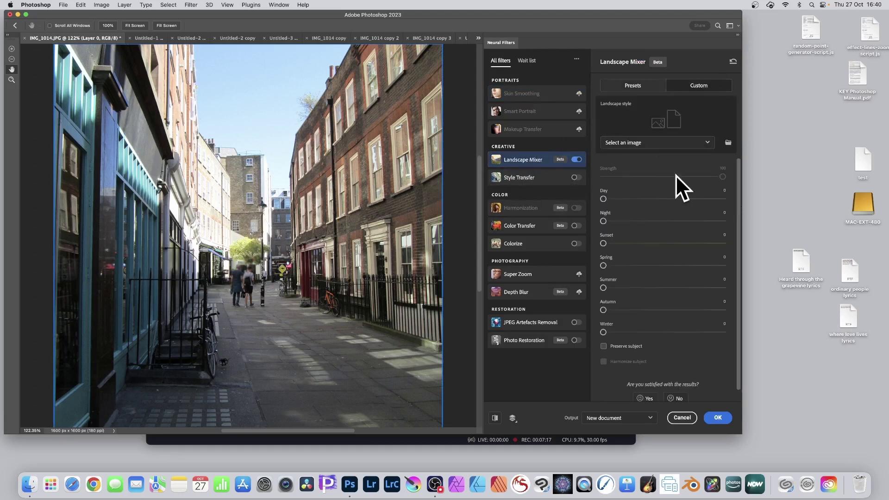
{"action": "left_click", "coordinate": [697, 143]}
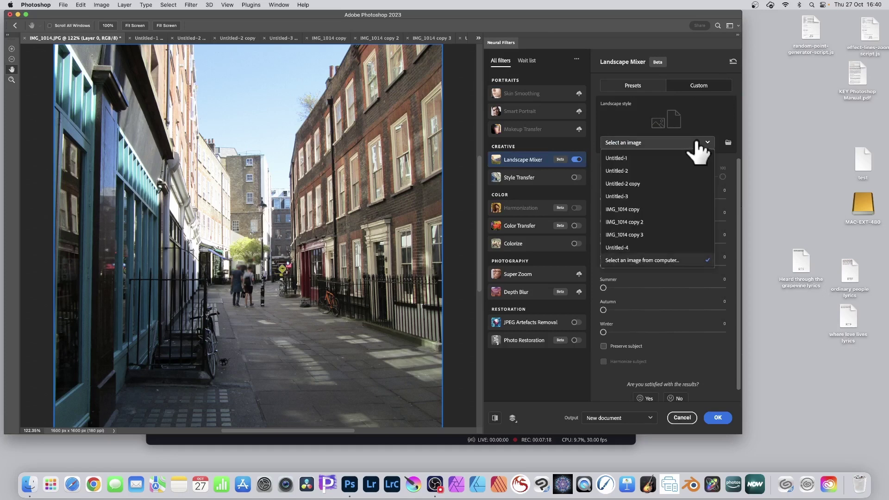
{"action": "left_click", "coordinate": [629, 248]}
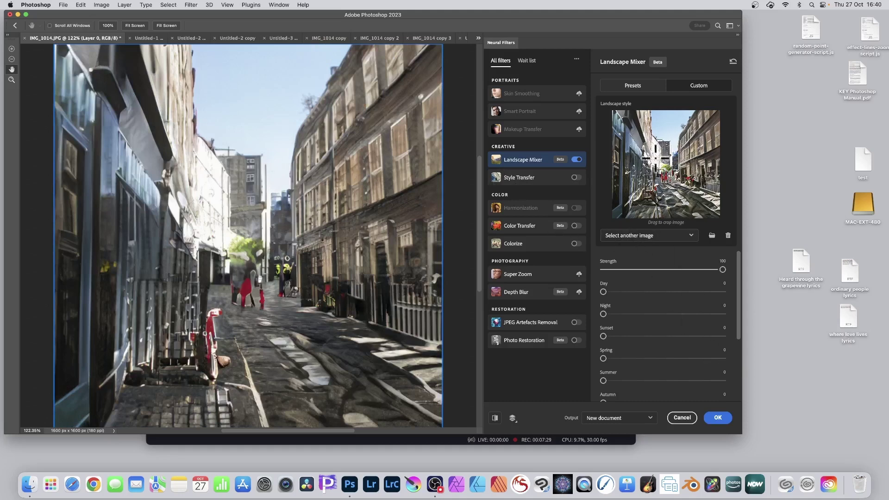
Output the restyle as Untitled-5, then rerun the last neural filter for Untitled-6.
{"action": "left_click", "coordinate": [723, 415]}
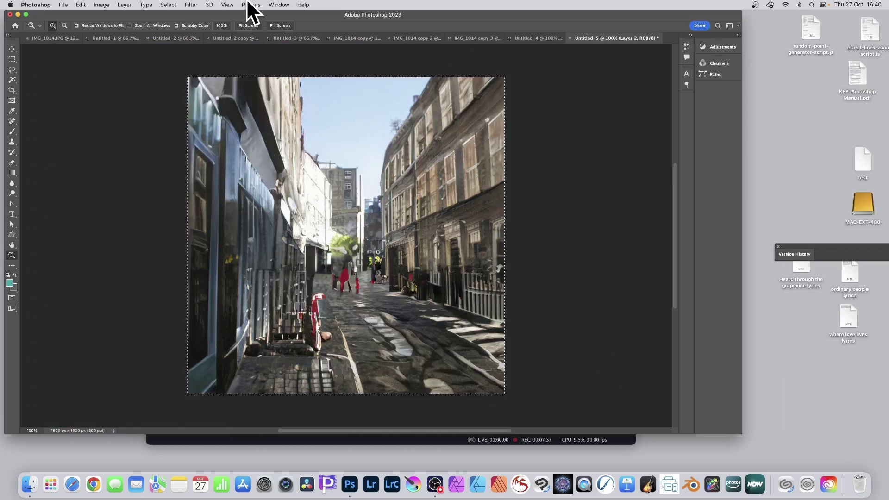
{"action": "left_click", "coordinate": [190, 4]}
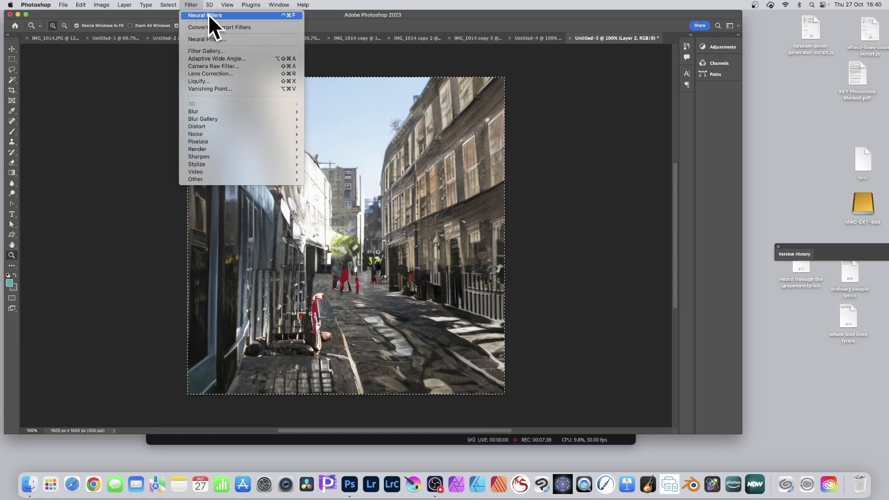
{"action": "left_click", "coordinate": [205, 15]}
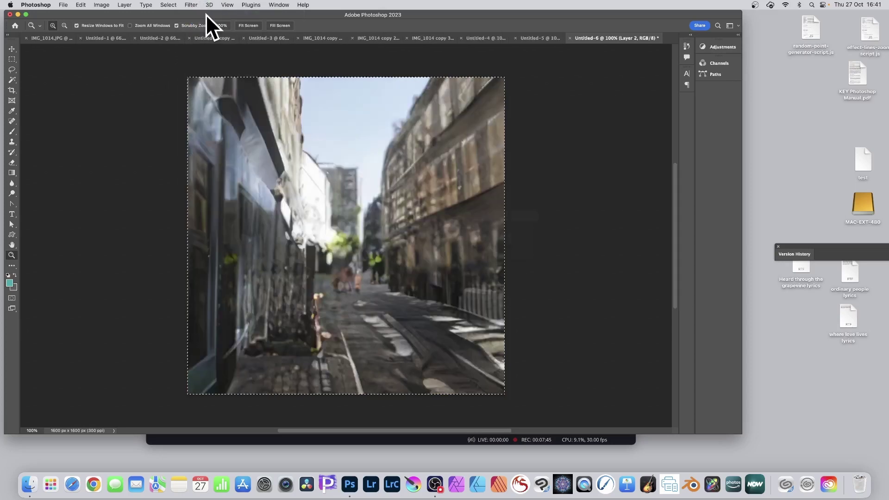
Run the last neural filter once more to produce the heavily blurred Untitled-7.
{"action": "left_click", "coordinate": [82, 5]}
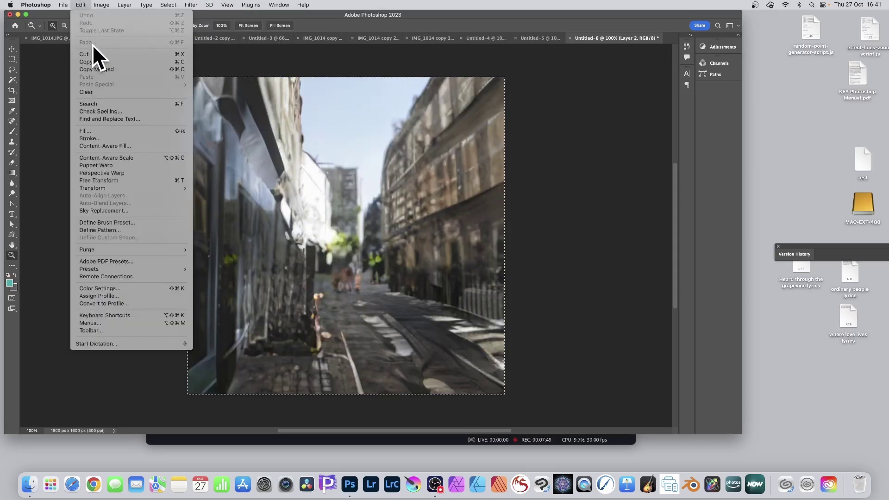
{"action": "left_click", "coordinate": [537, 129]}
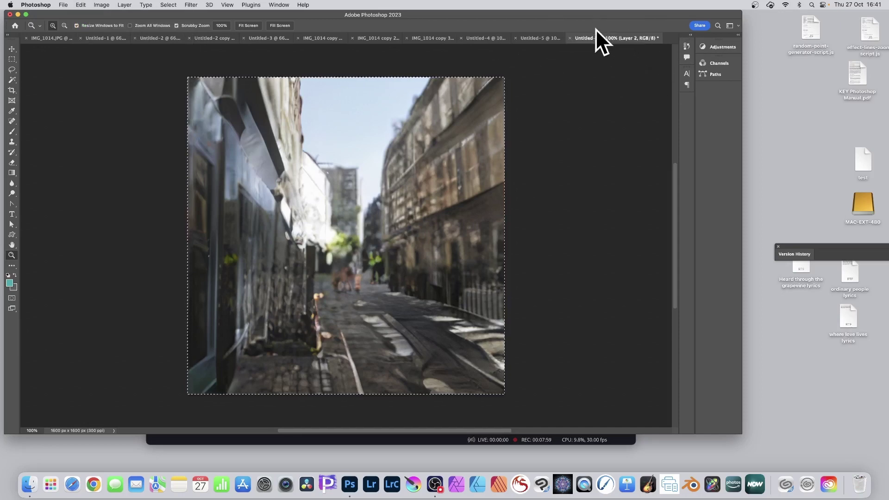
{"action": "left_click", "coordinate": [191, 4]}
{"action": "left_click", "coordinate": [193, 13]}
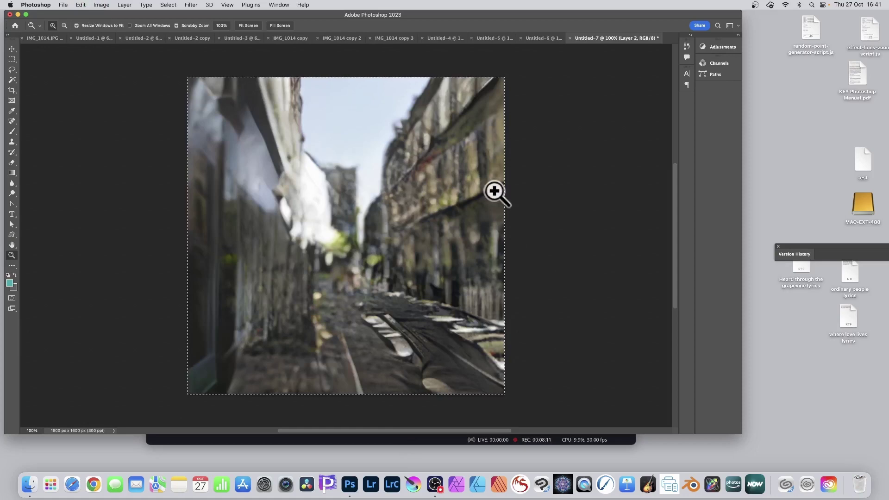
Copy all of IMG_1014.JPG and paste it into Untitled-7 as a new layer.
{"action": "left_click", "coordinate": [50, 39]}
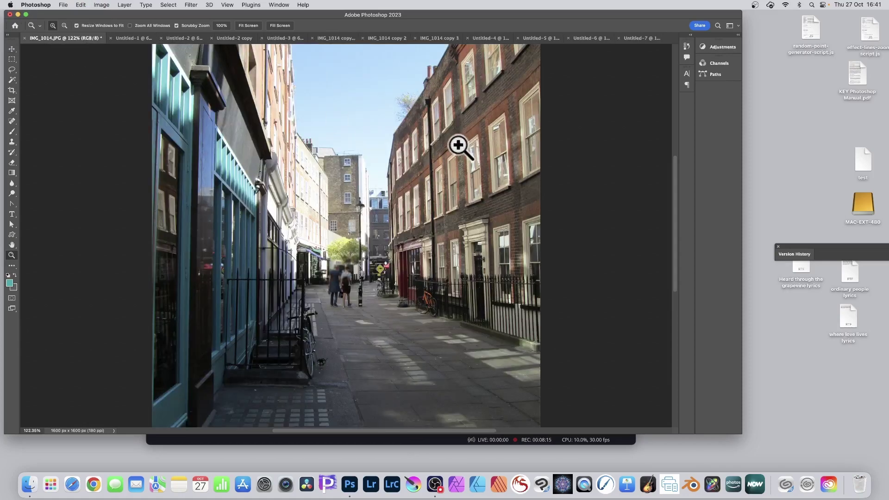
{"action": "left_click", "coordinate": [163, 3]}
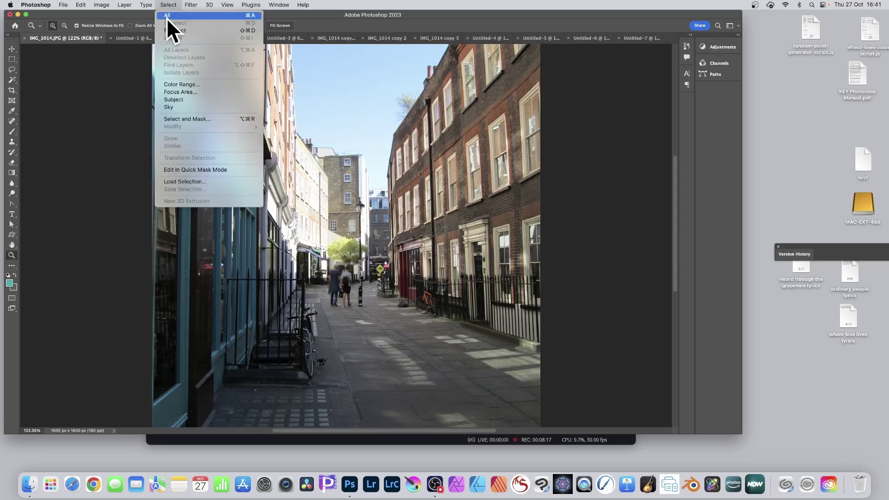
{"action": "left_click", "coordinate": [173, 16]}
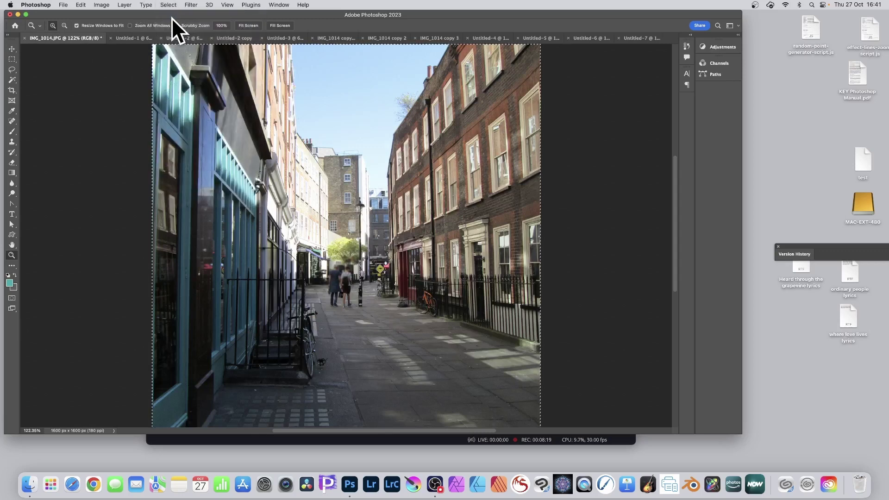
{"action": "left_click", "coordinate": [176, 25]}
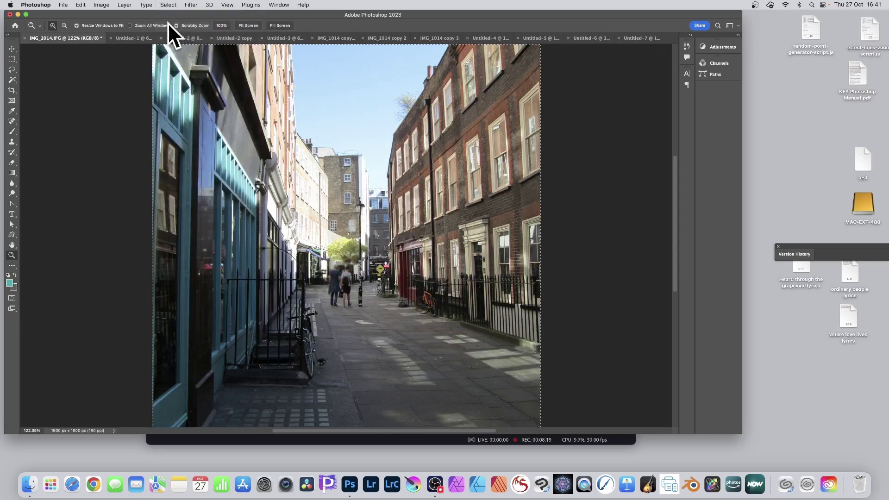
{"action": "left_click", "coordinate": [651, 38]}
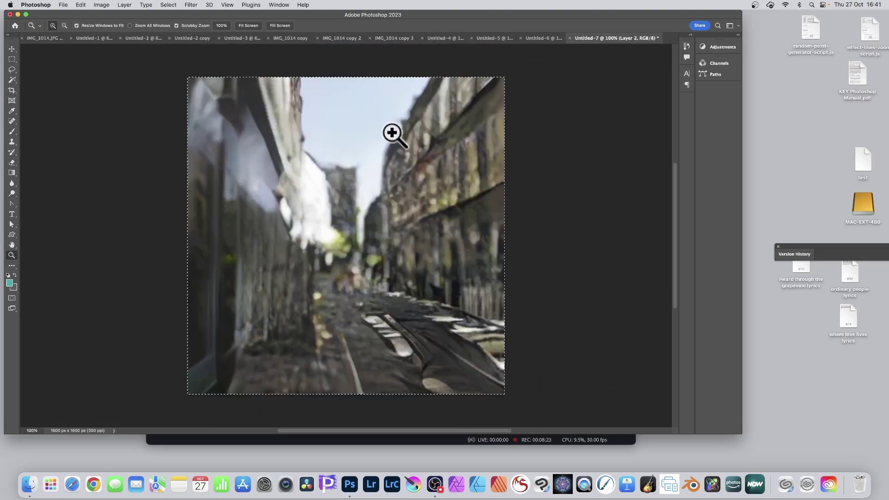
{"action": "key", "text": "super+v"}
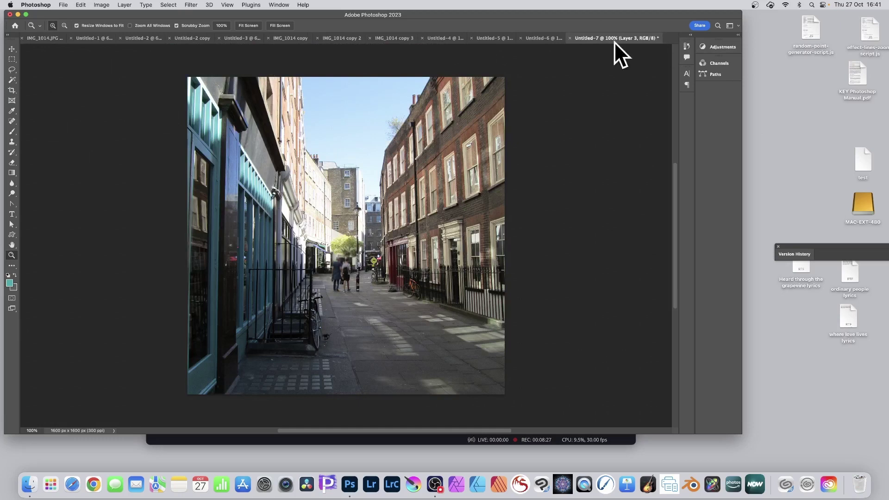
Show the Layers panel and open Layer 3's blend mode list.
{"action": "left_click", "coordinate": [279, 4]}
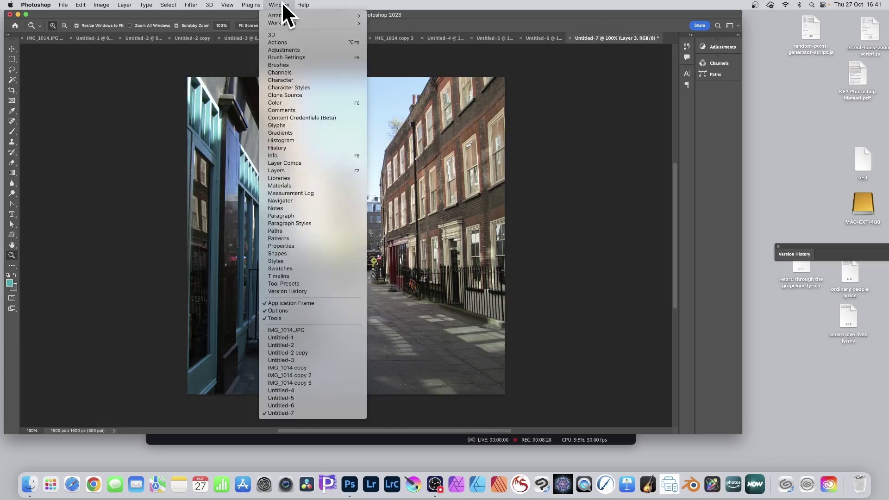
{"action": "left_click", "coordinate": [299, 171]}
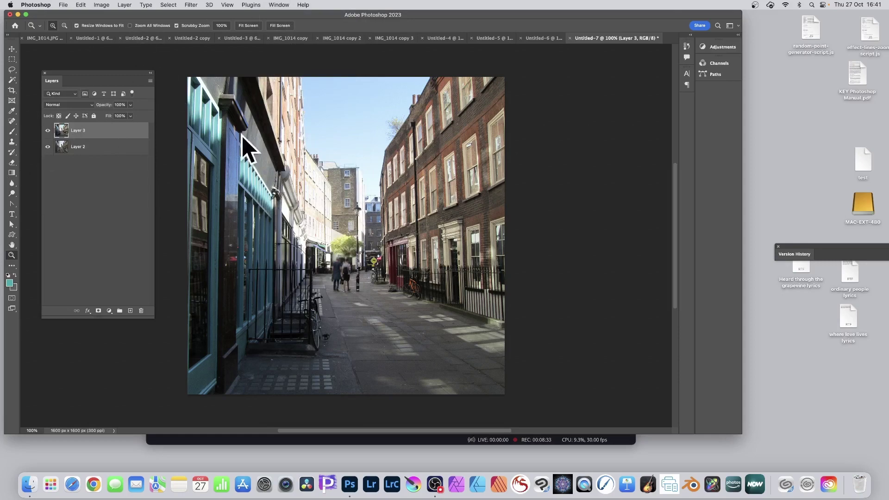
{"action": "left_click", "coordinate": [70, 105]}
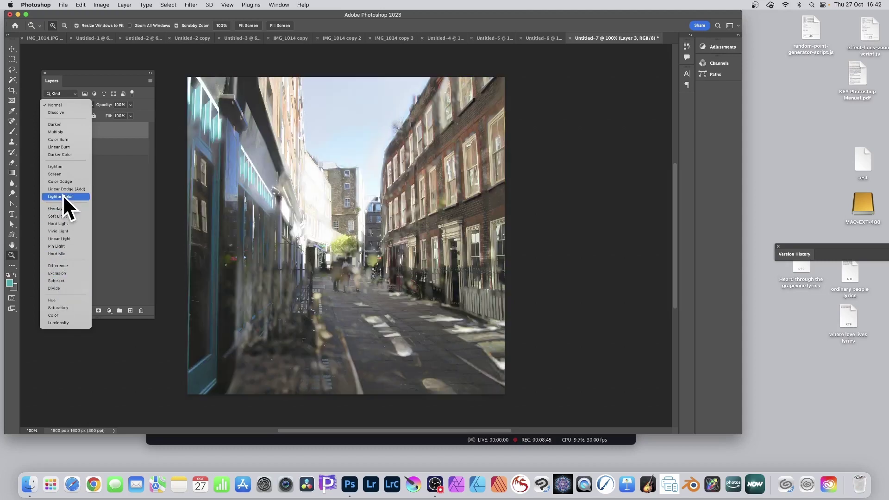
{"action": "left_click", "coordinate": [64, 173]}
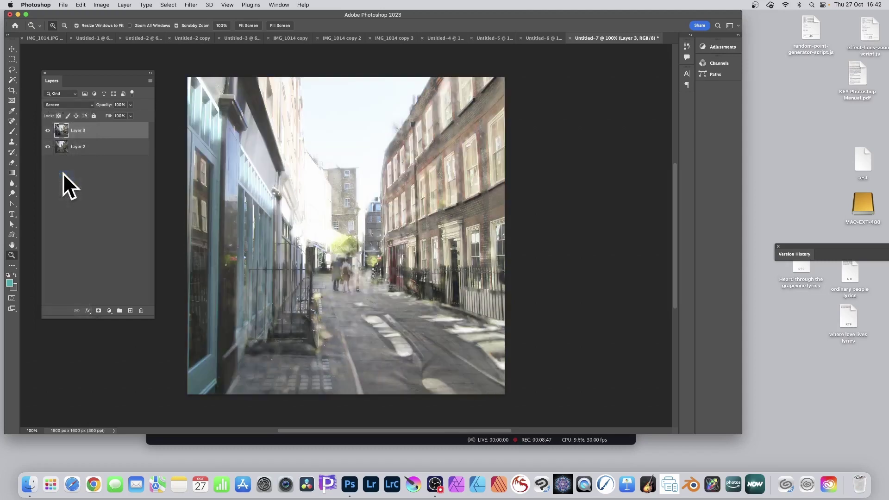